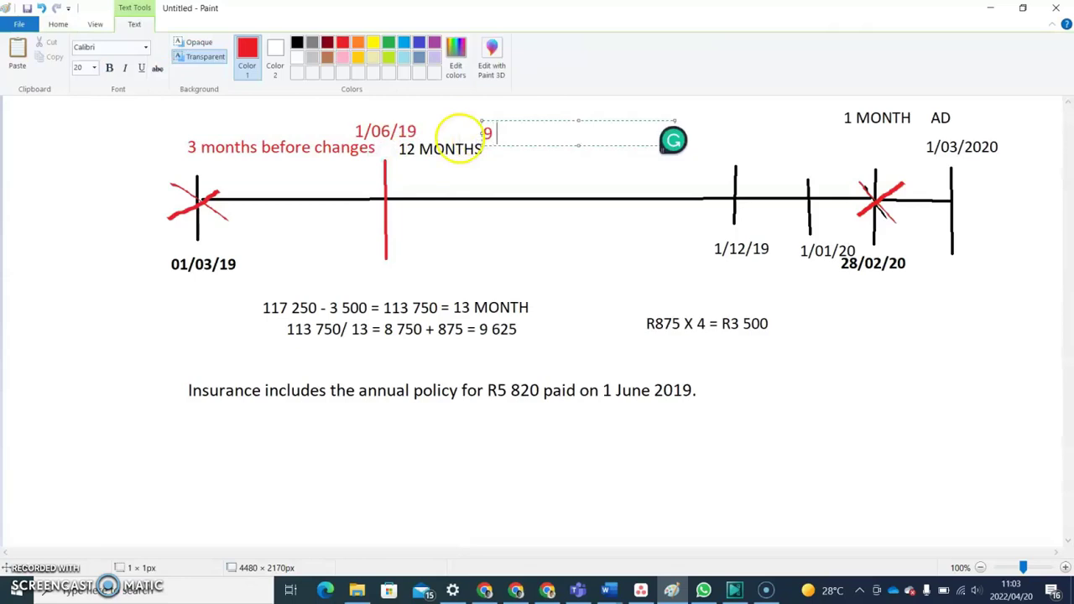
Step: Add the red label '9 months with changes' above the timeline after 1/06/19
text(months wi)
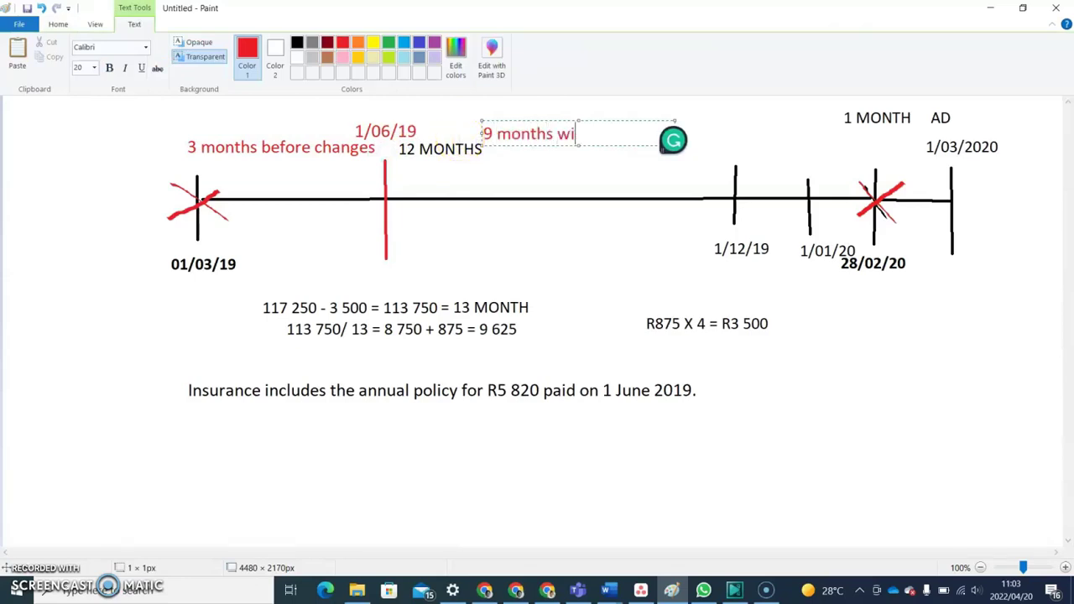
text(th changes)
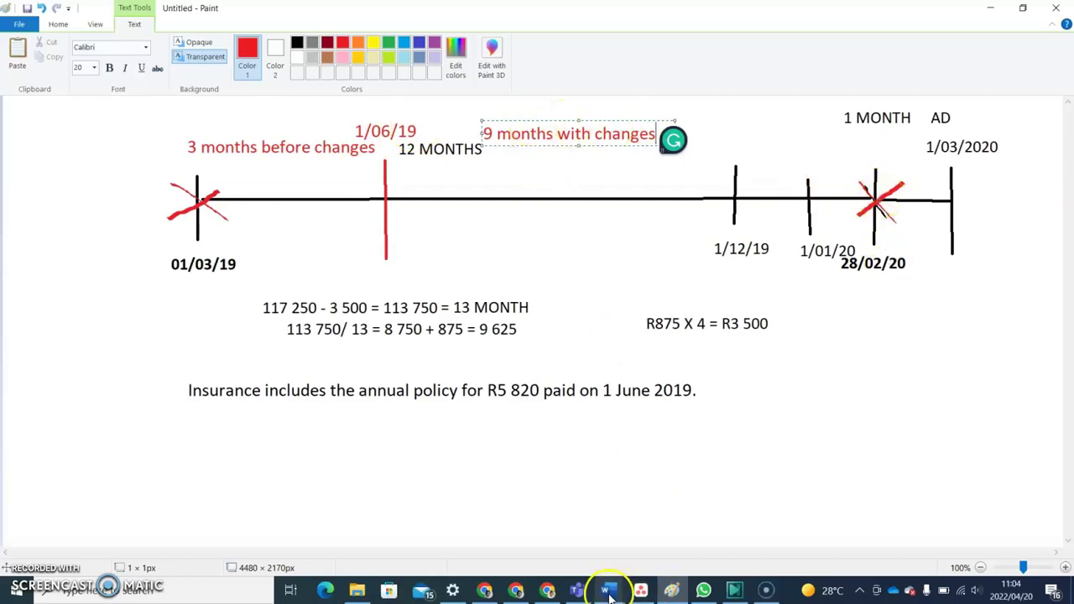
mouse_move(609, 592)
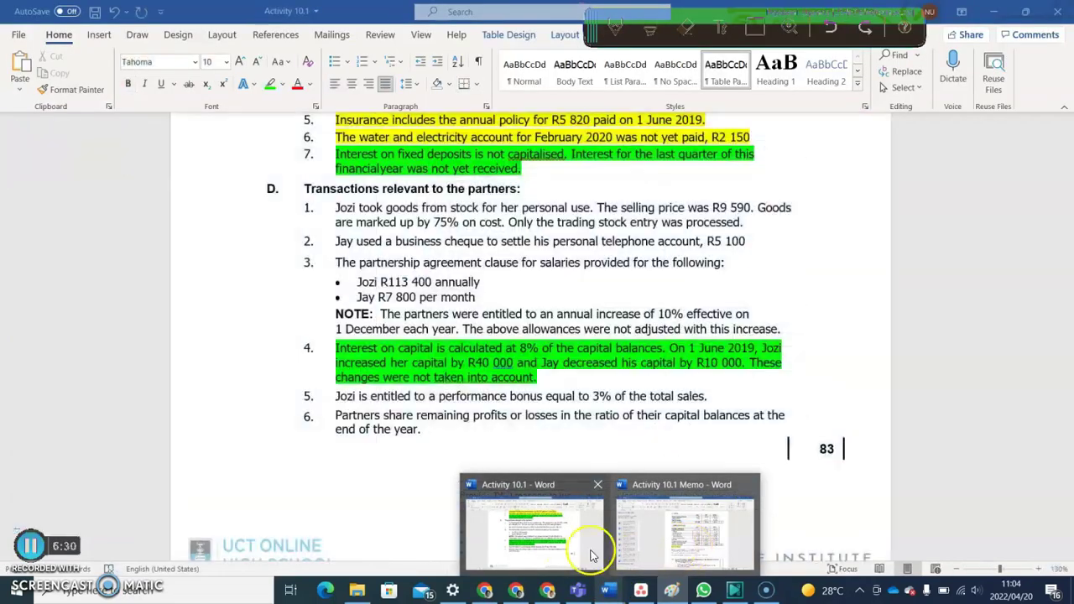
Step: In the CAPITAL table, enter Jozi's additional 40 000 and Jay's decrease (10 000), with their totals
click(591, 556)
drag(1068, 290, 1068, 410)
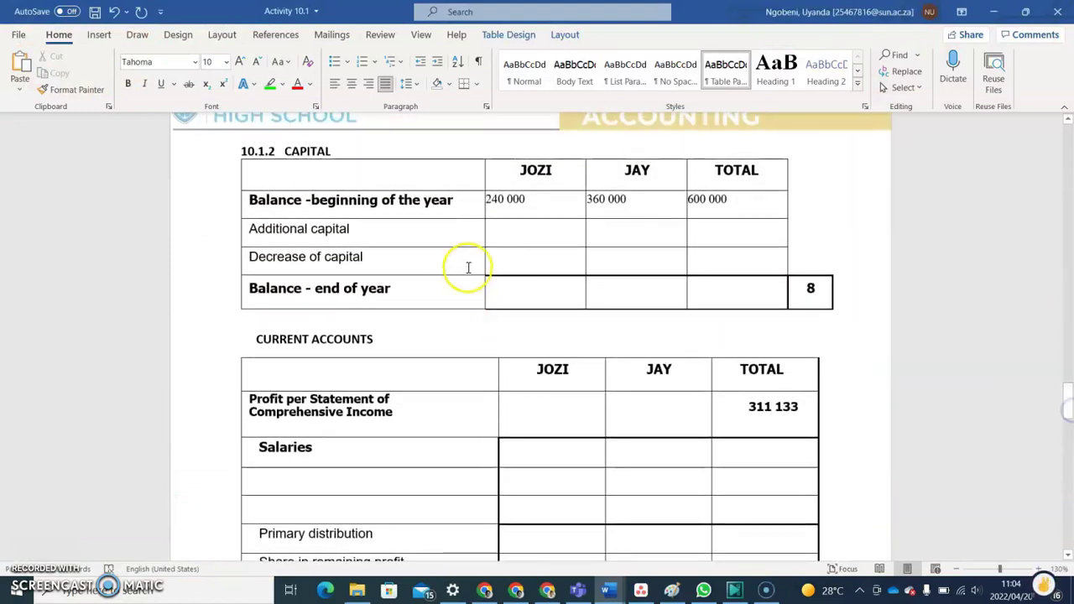
click(493, 238)
text(40 000)
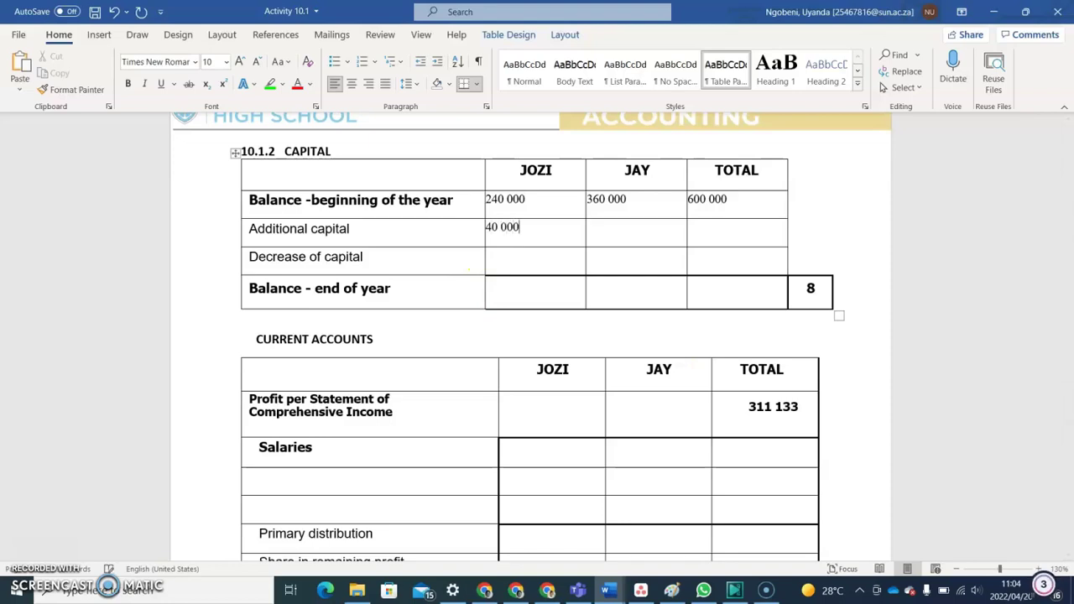
click(606, 261)
text((10 000))
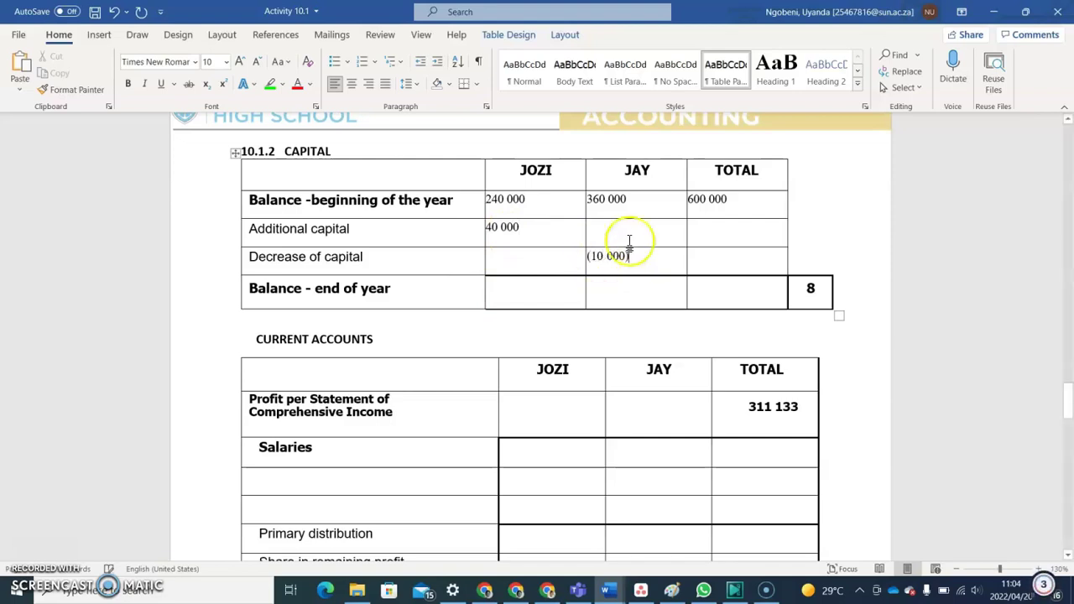
click(700, 232)
text(40 000)
click(684, 263)
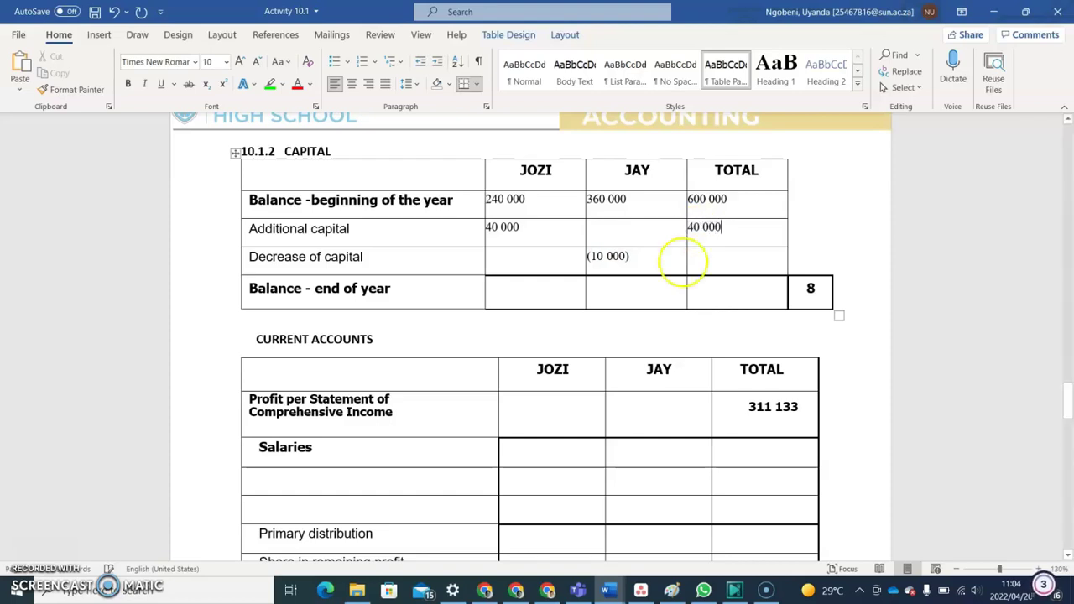
text((10)
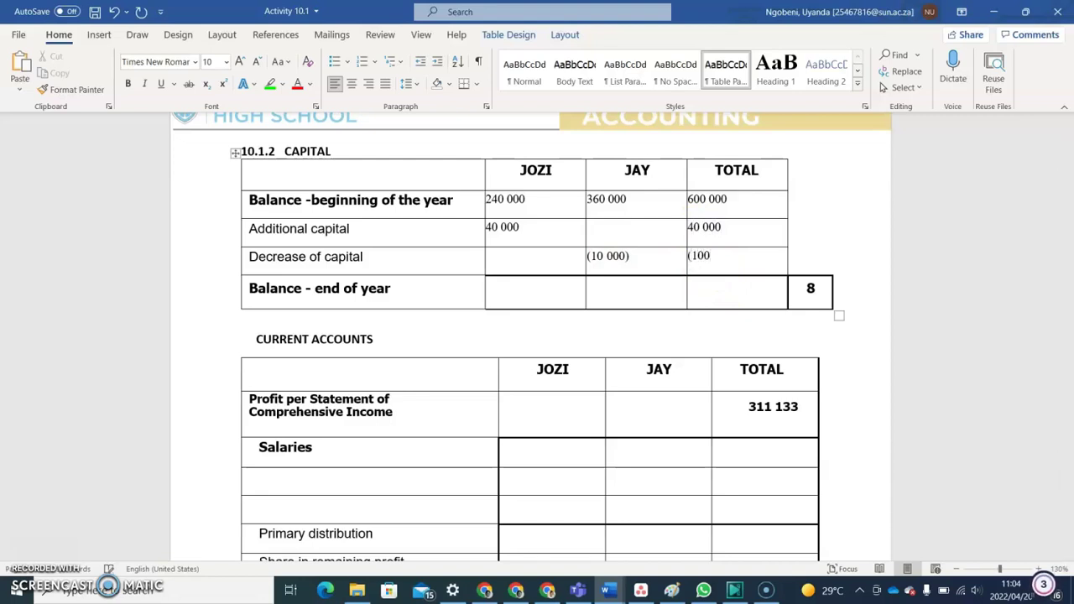
text( 000))
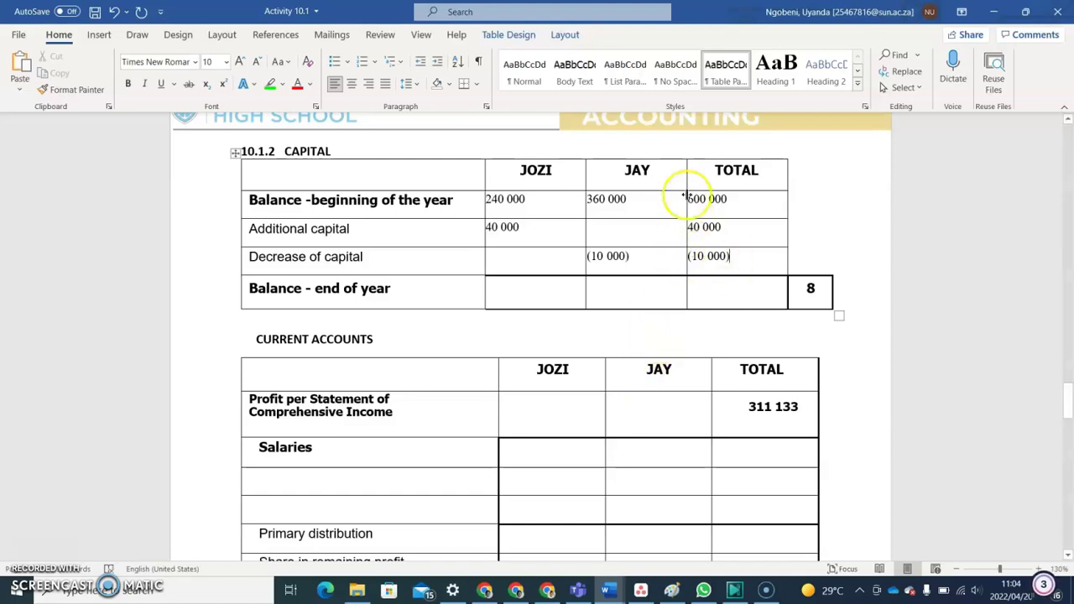
Step: Fill in end-of-year capital: 630 000 total, 350 000 for Jay, 280 000 for Jozi
click(722, 298)
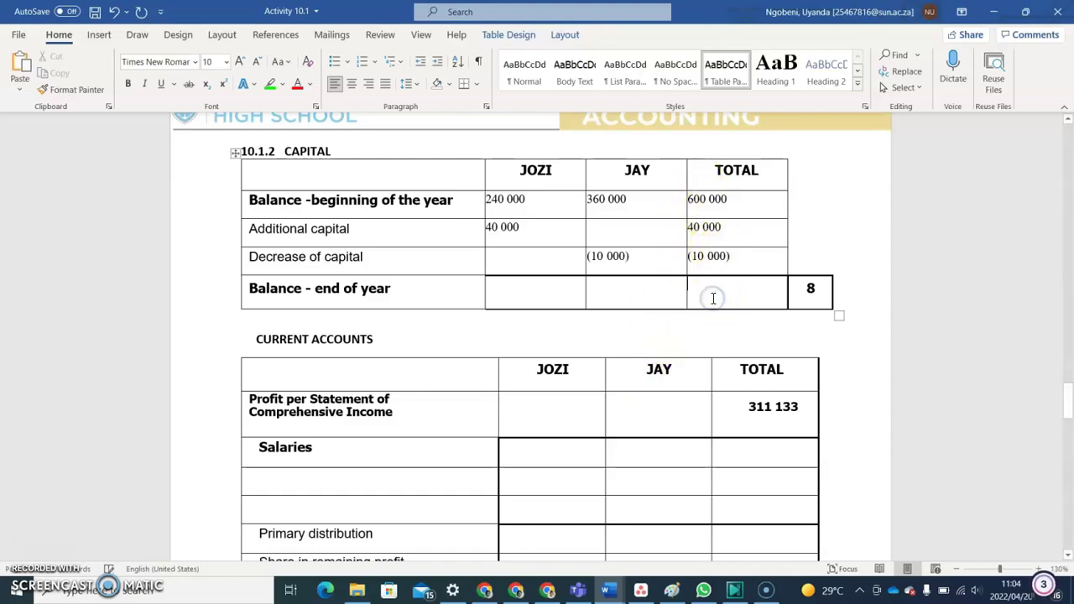
text(630 000)
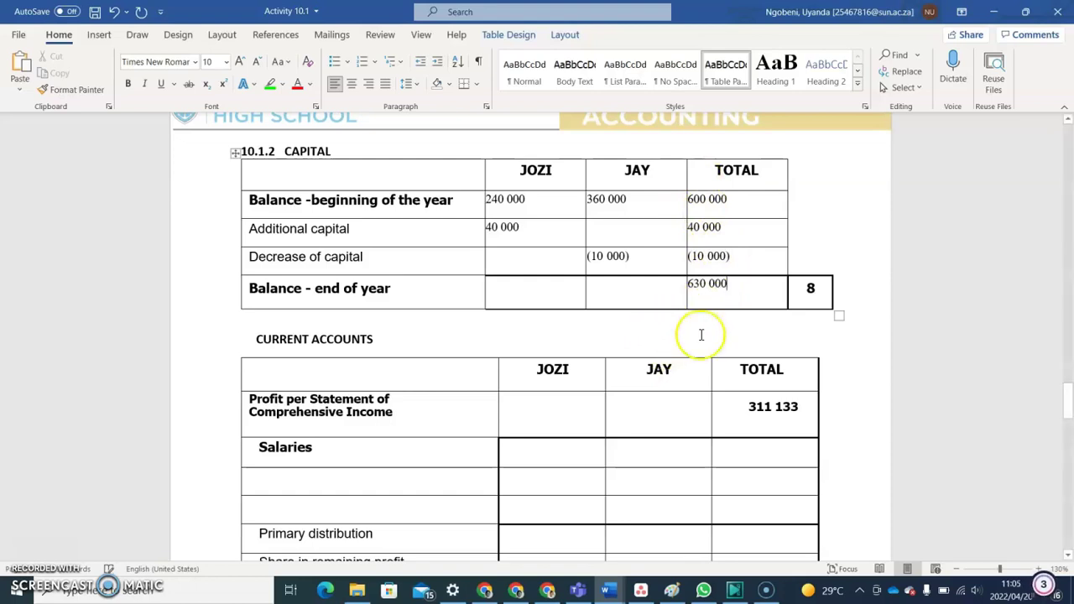
click(600, 297)
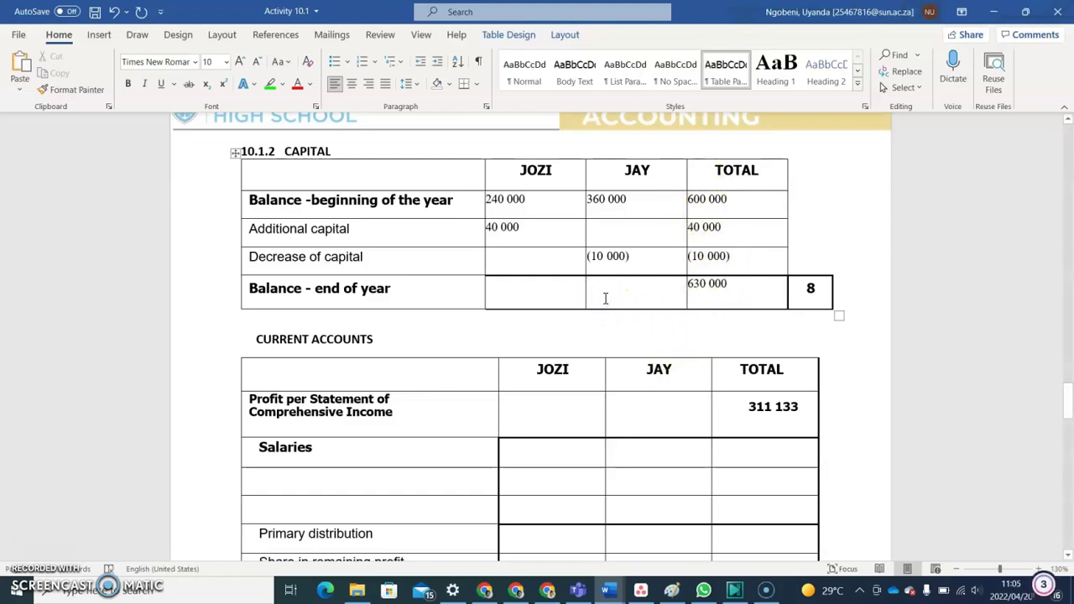
text(350 000)
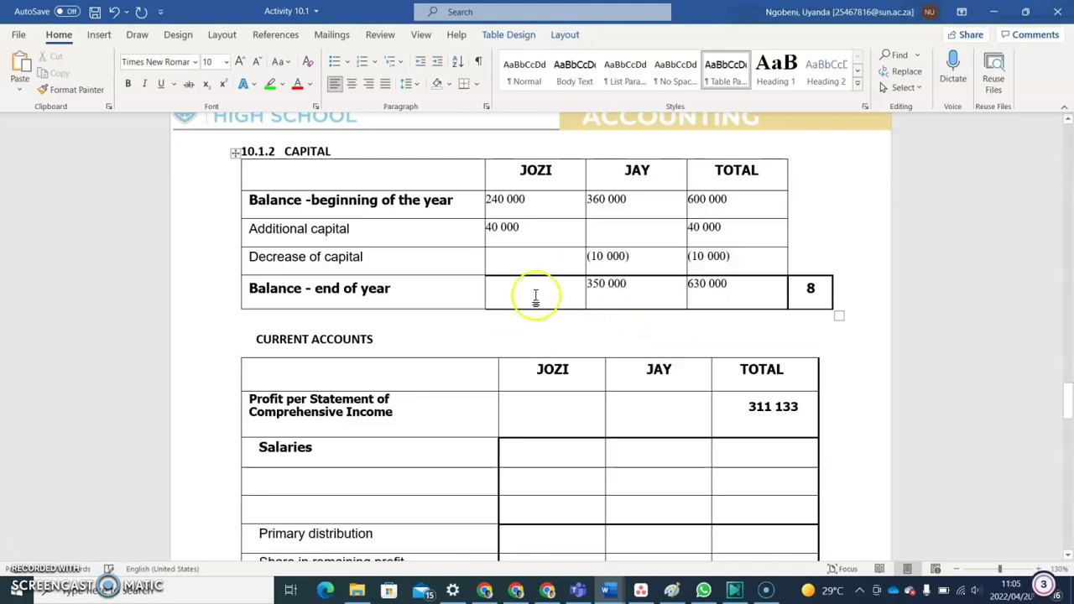
click(494, 300)
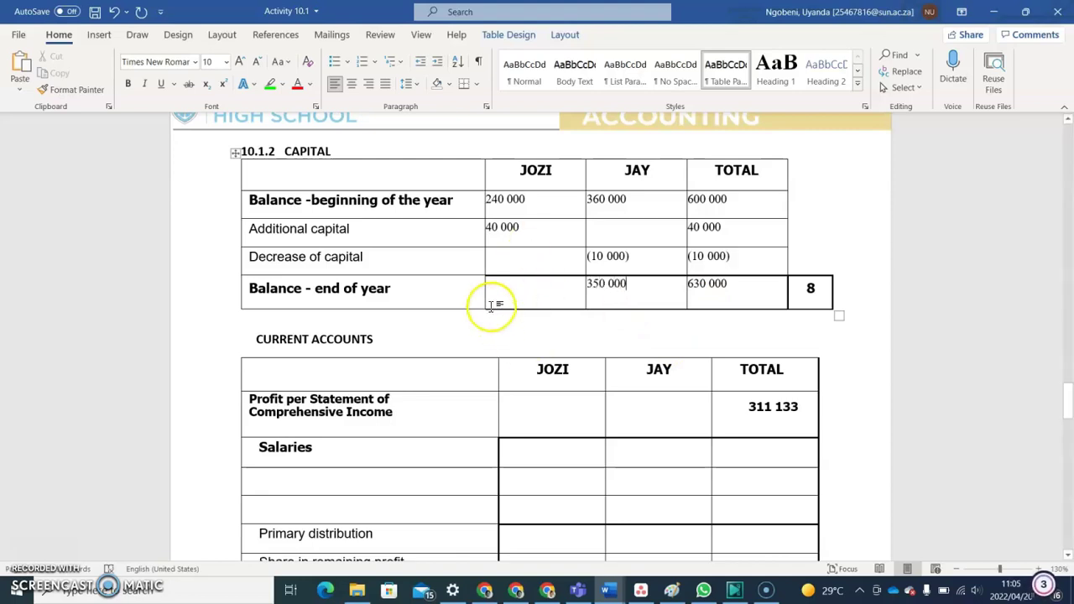
text(280 000)
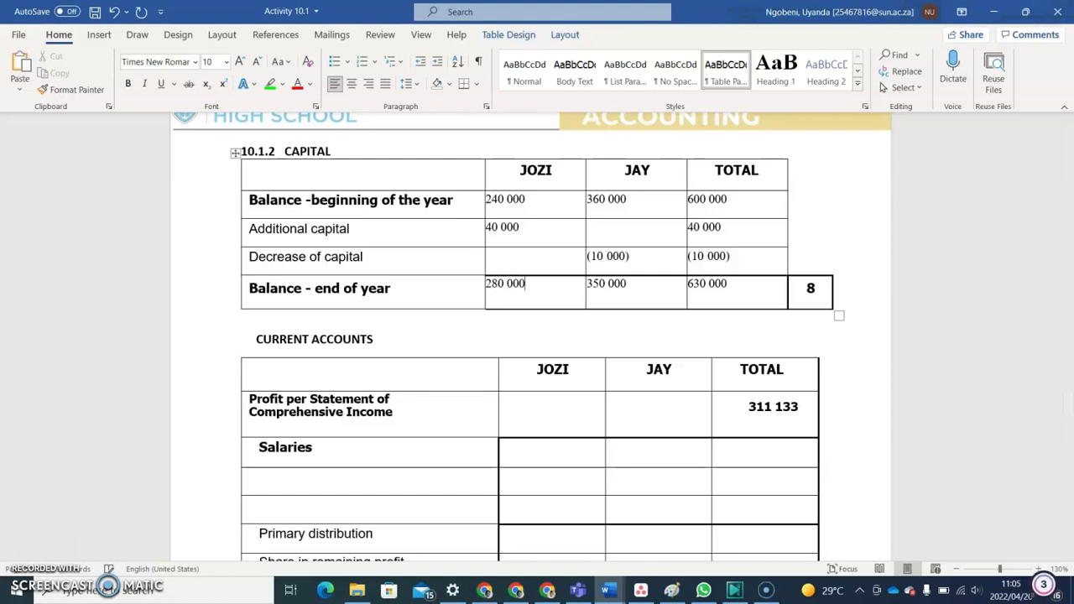
Step: Add blank lines below the CAPITAL table and type the heading 'JOZI:'
click(259, 323)
key(Return)
key(Return)
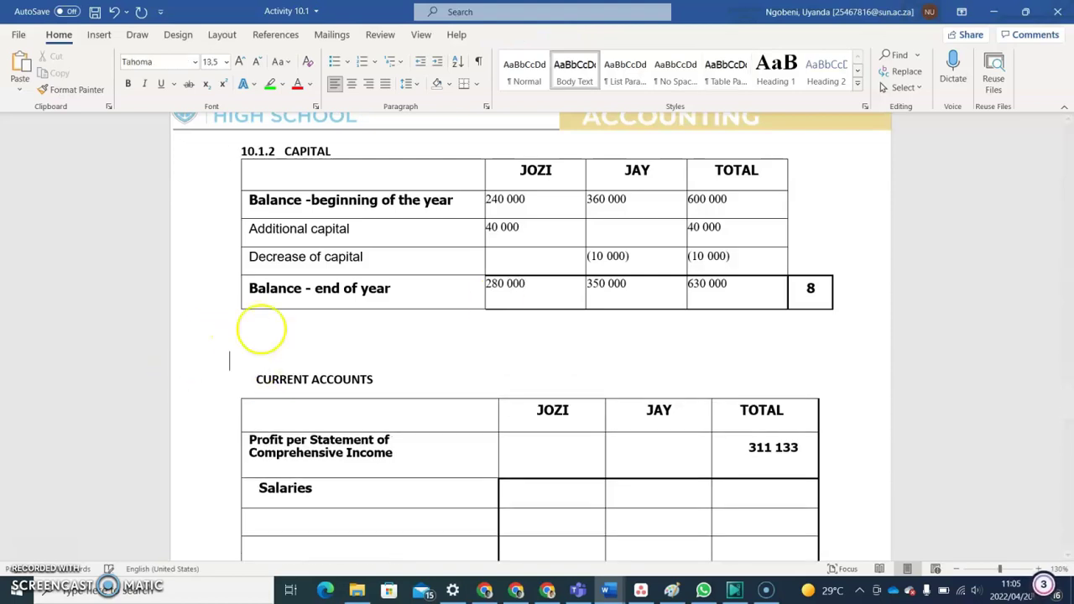
click(254, 327)
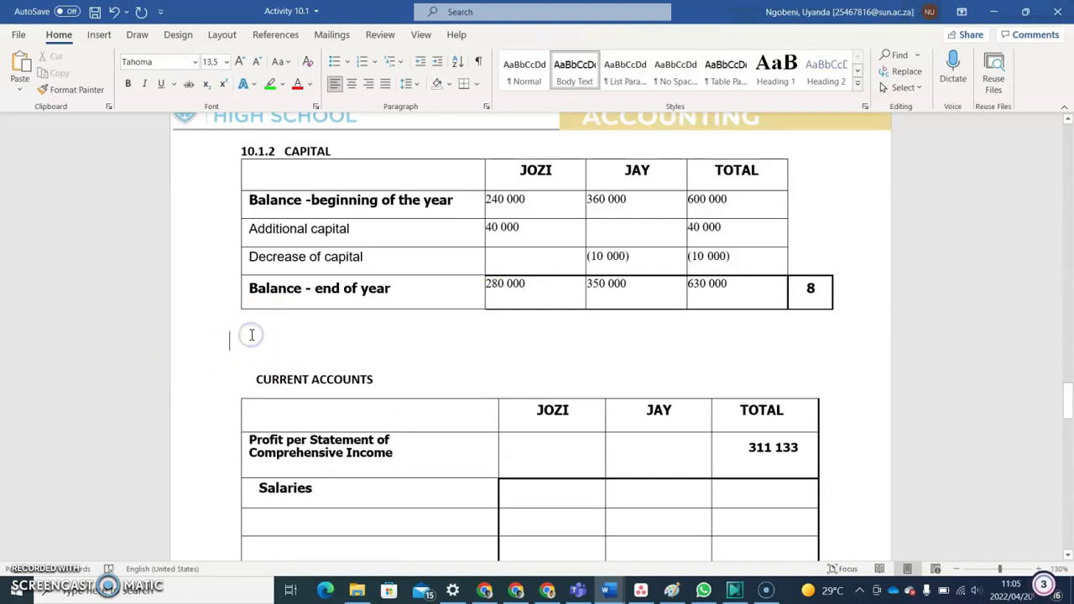
key(Return)
click(249, 332)
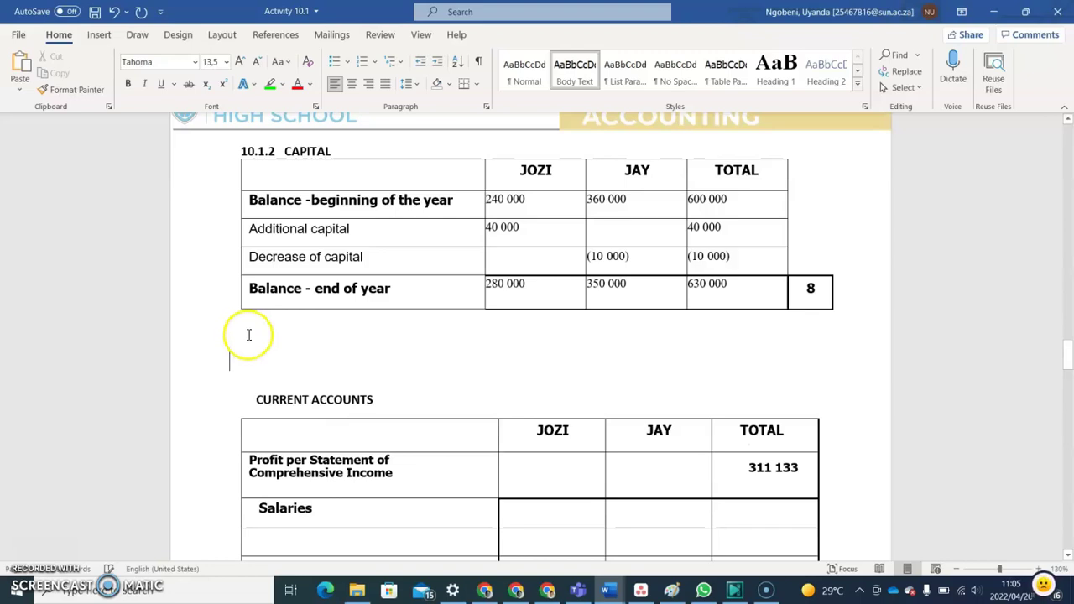
click(247, 320)
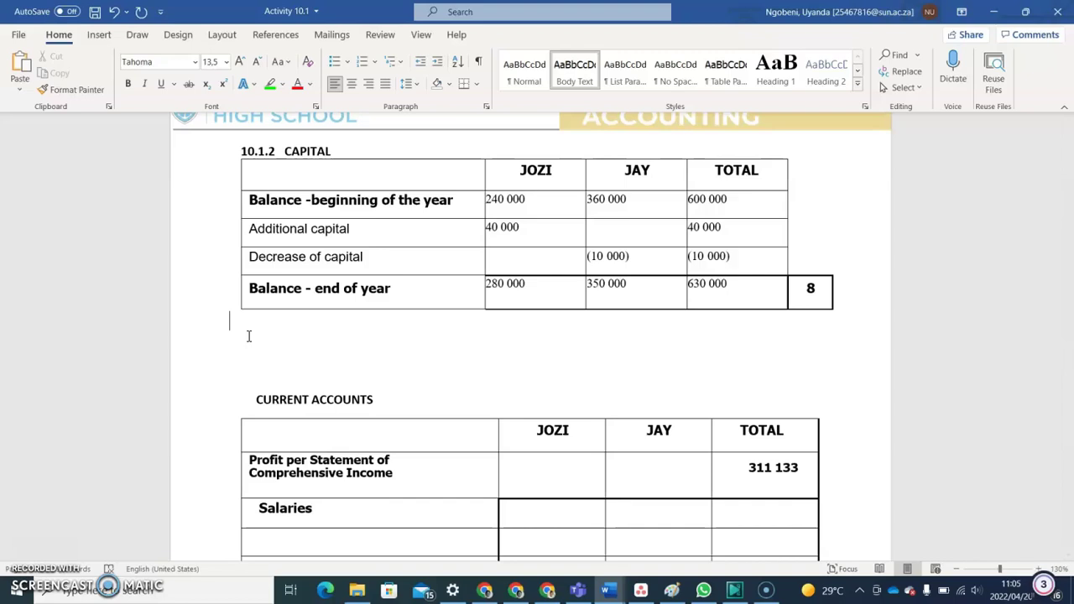
text(JOZI)
click(285, 331)
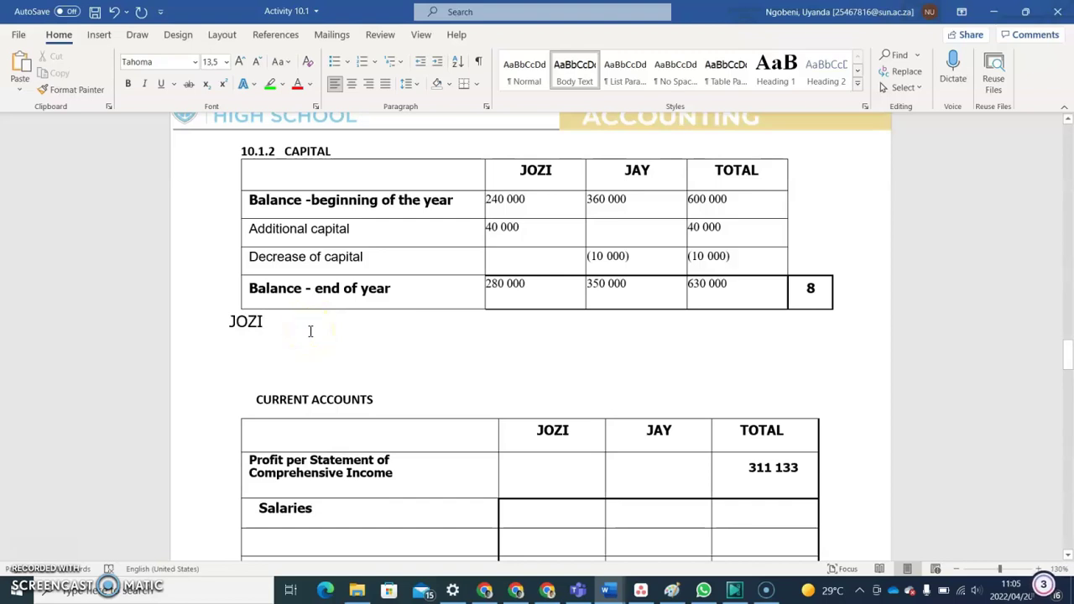
text(:)
key(Return)
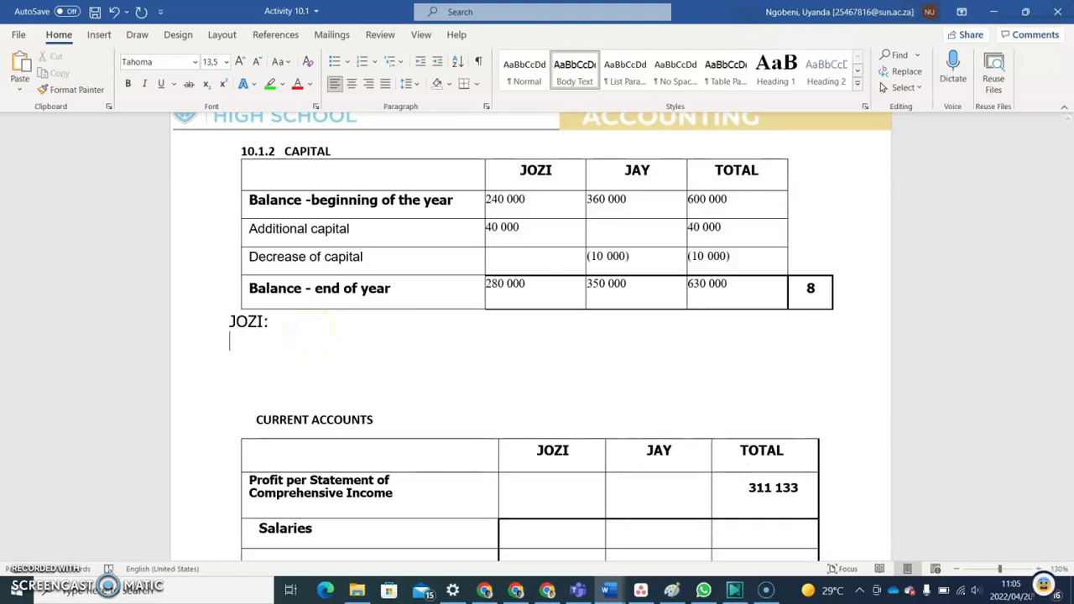
Step: Under JOZI:, type 240 000 X 8/100 X on one line and 280 000 beneath it
text(240 000)
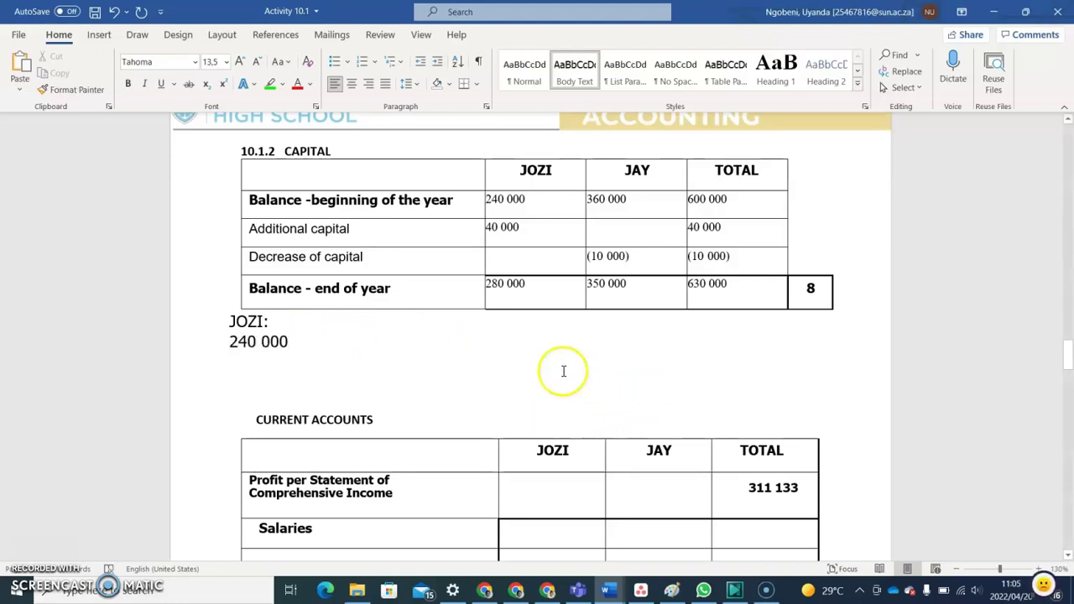
key(Return)
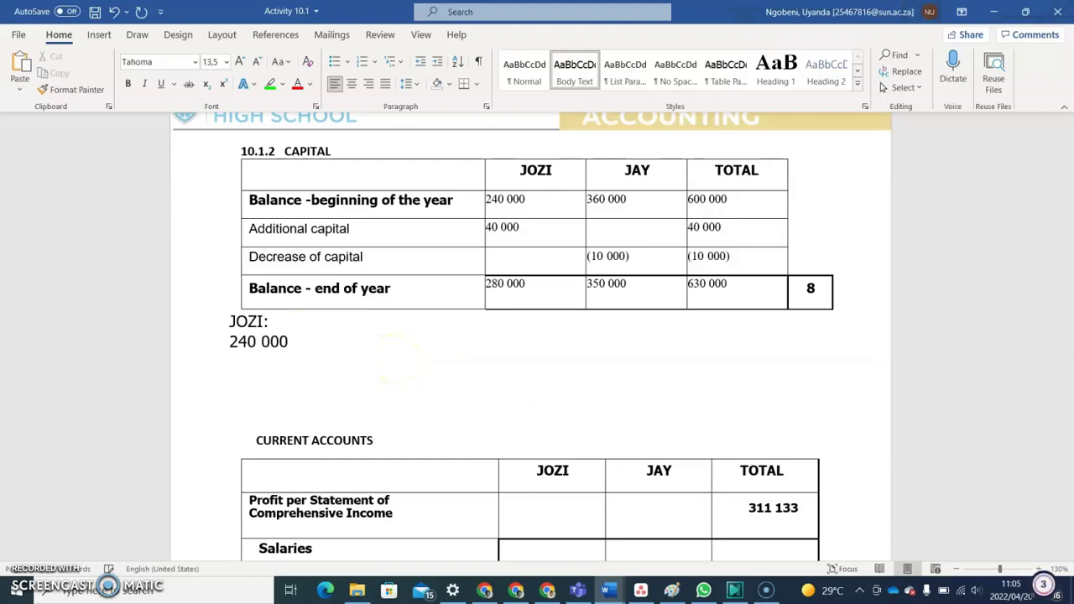
text(280 000)
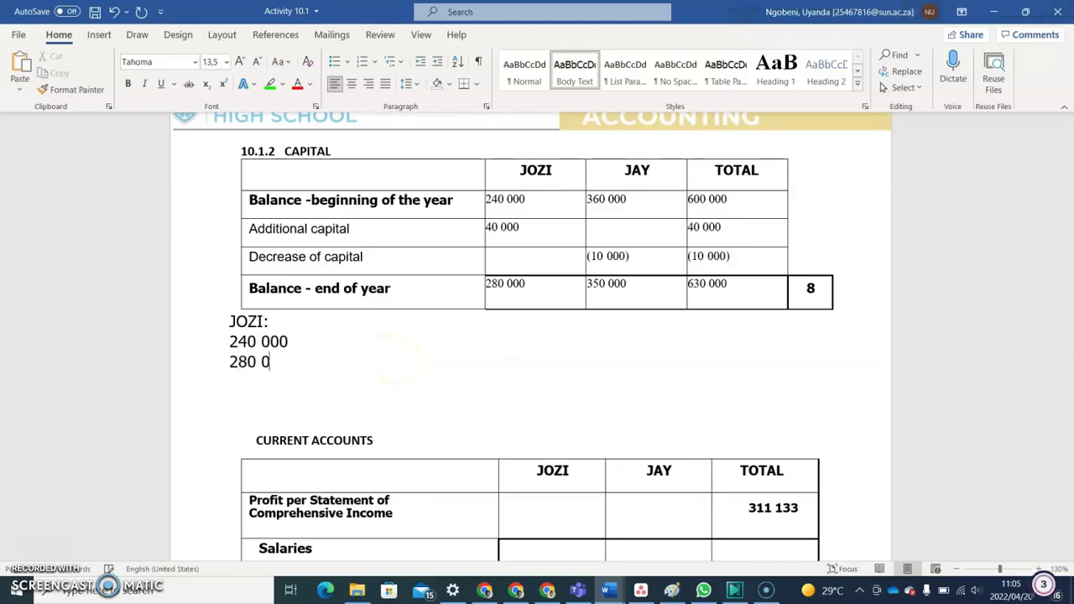
click(302, 338)
text(X 8/100)
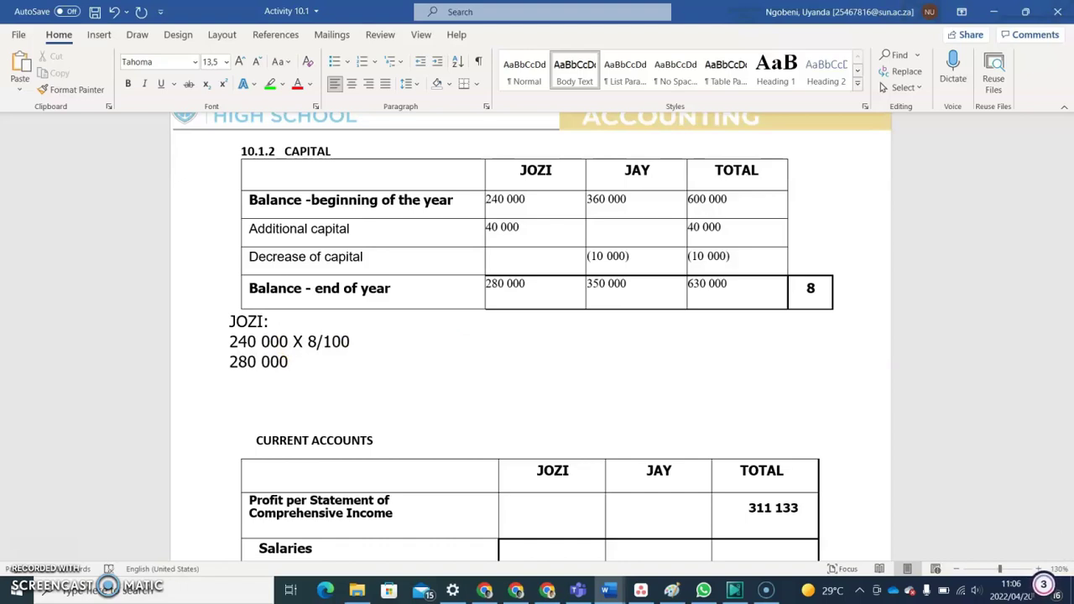
text( X)
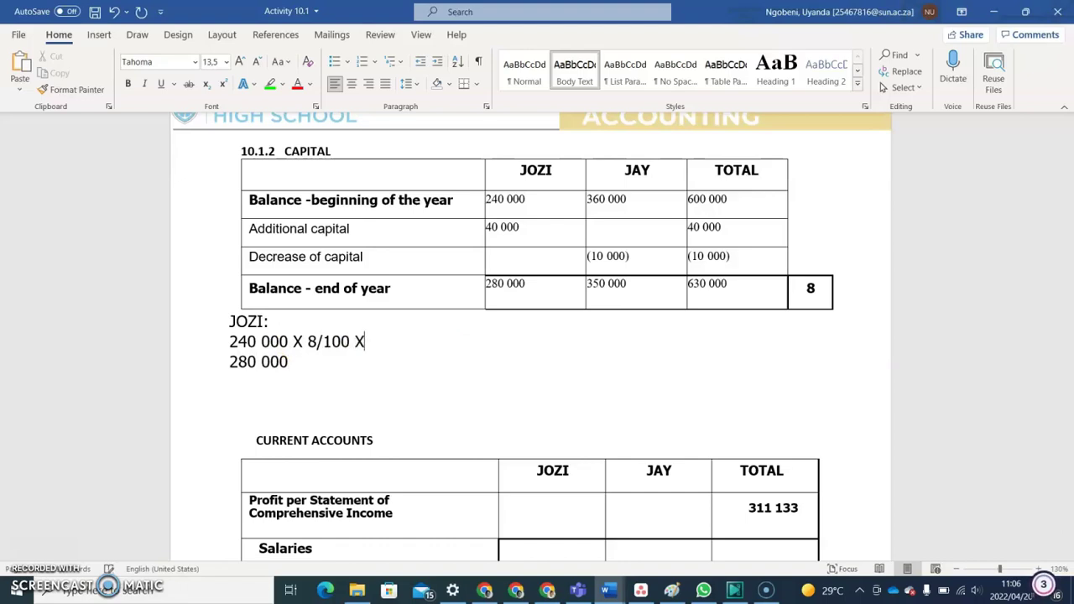
click(663, 593)
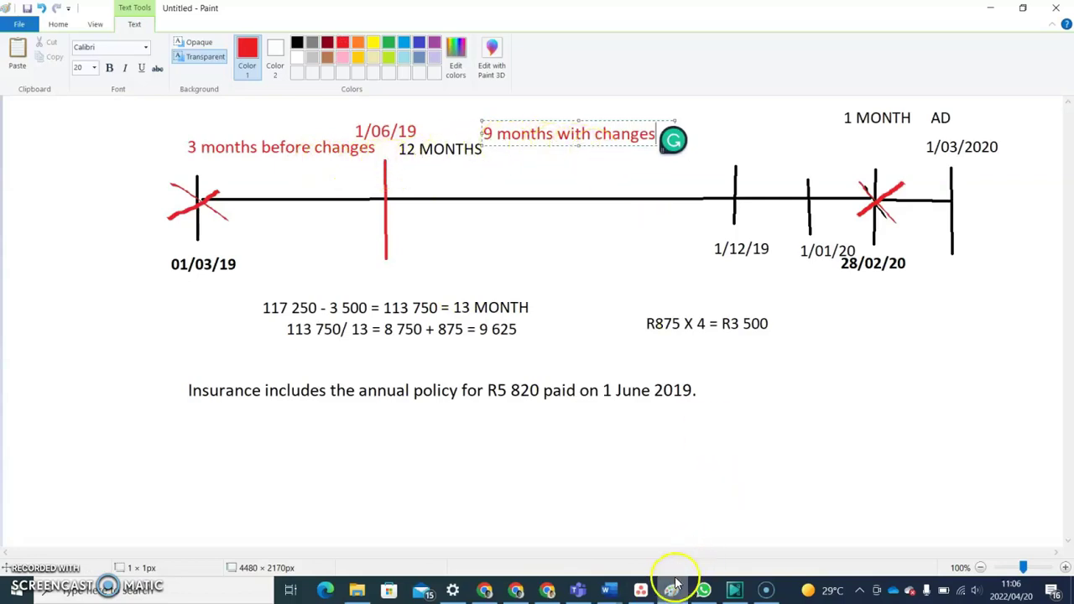
Step: Return from the Paint timeline to the Activity 10.1 Word document
mouse_move(611, 592)
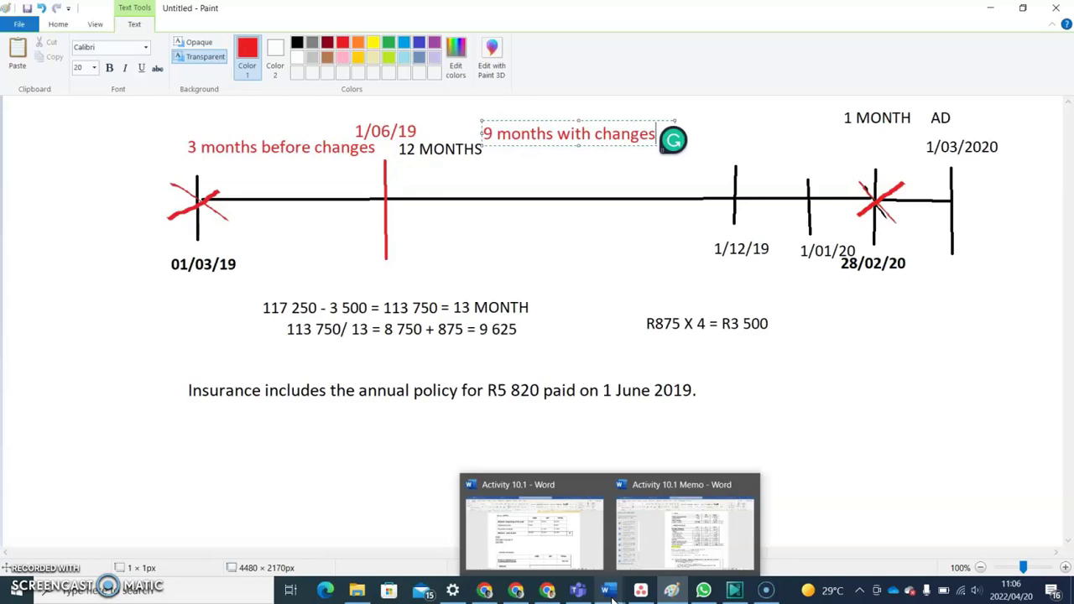
click(549, 527)
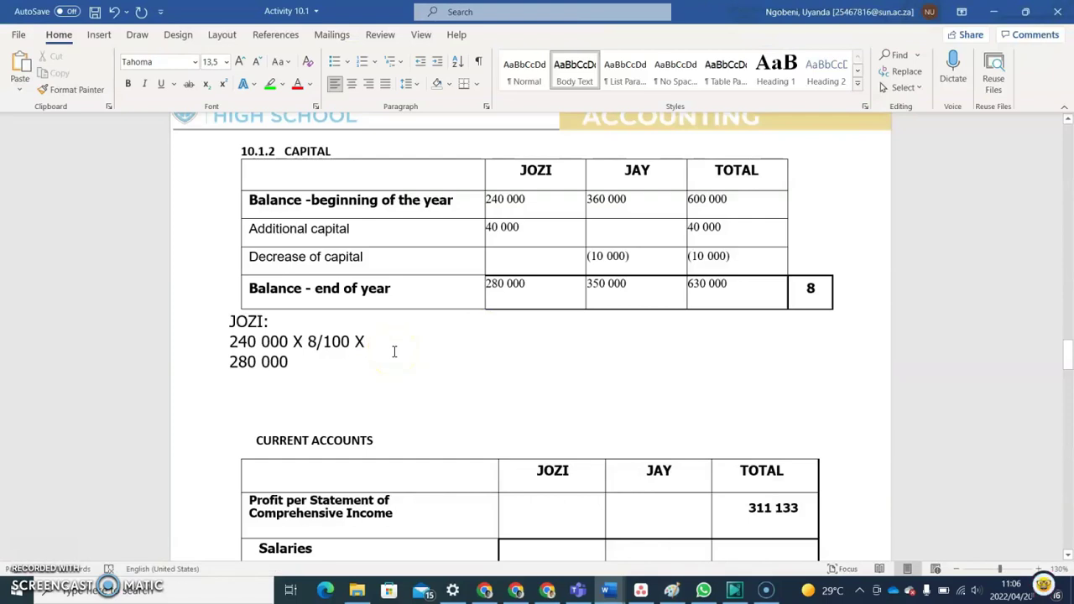
Step: Extend Jozi's lines to 240 000 X 8/100 X 3/12 = and 280 000 X 8/100 X 9/12 =
text(3)
click(526, 201)
text(/12)
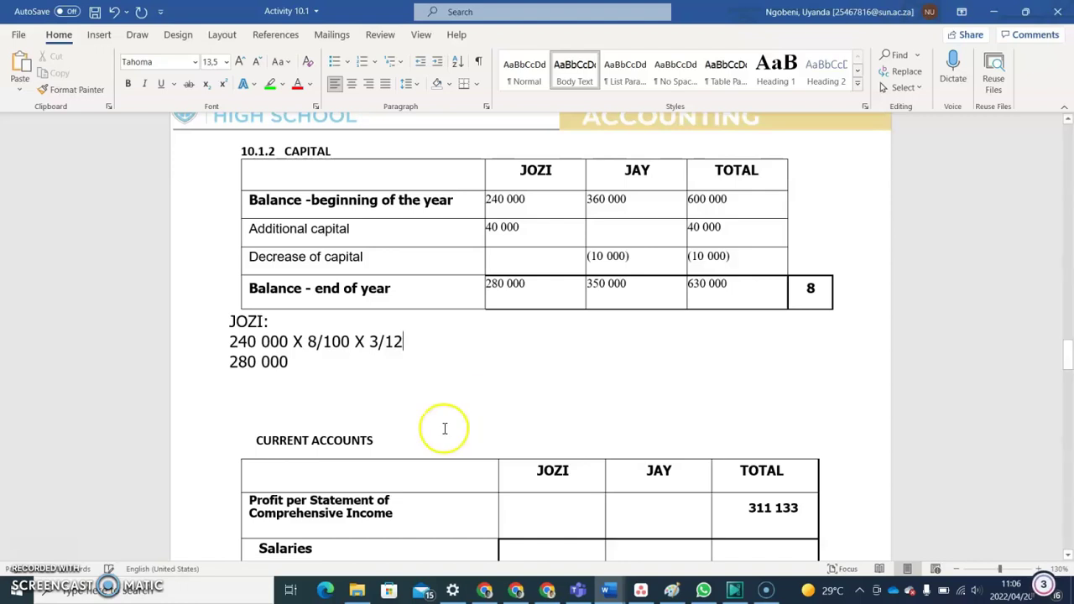
click(295, 361)
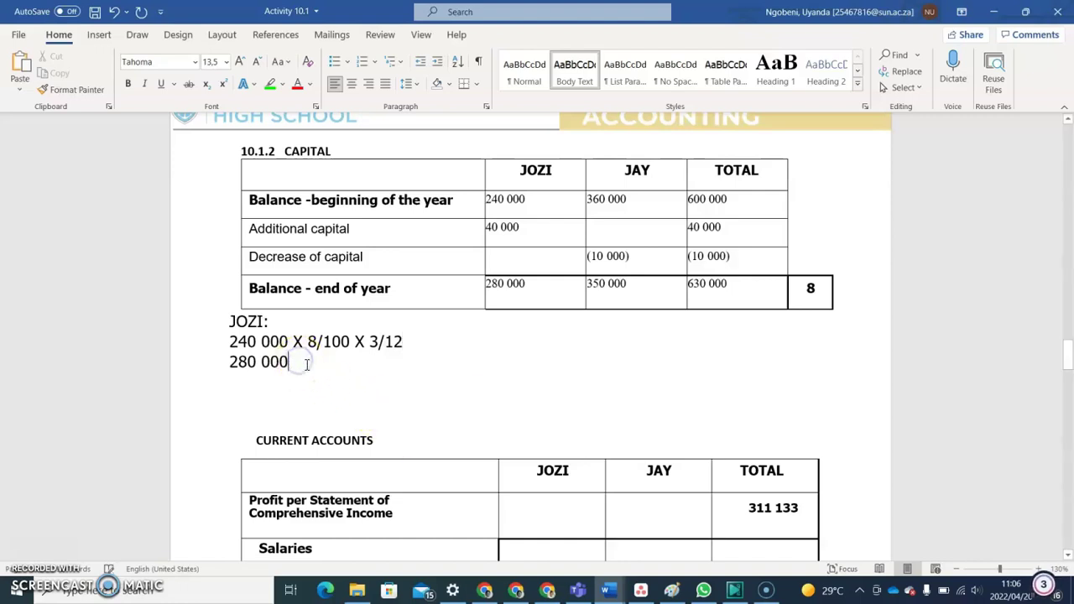
text(X)
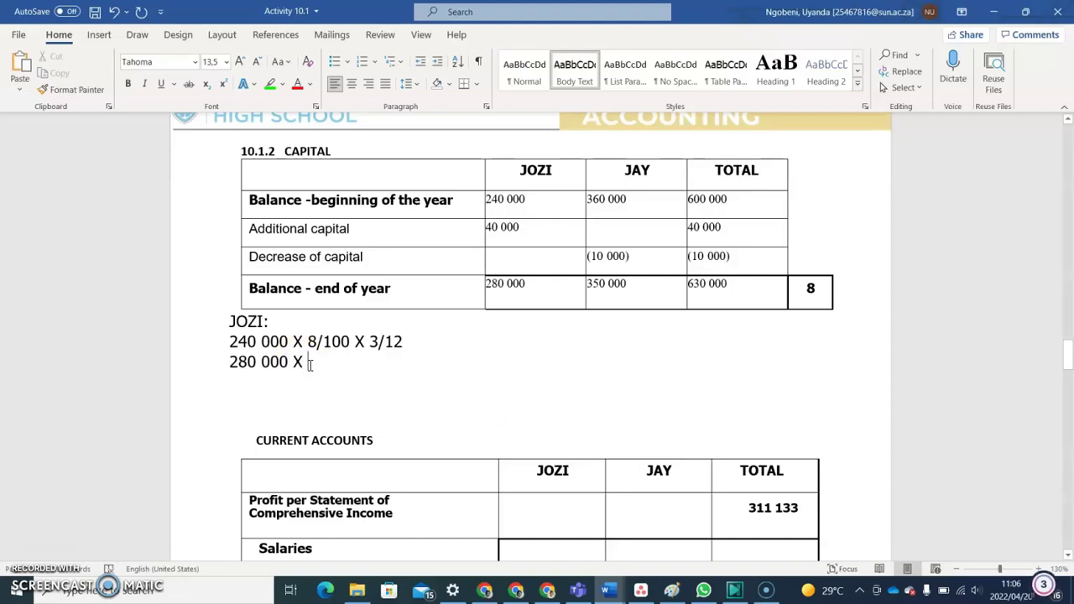
text( 8)
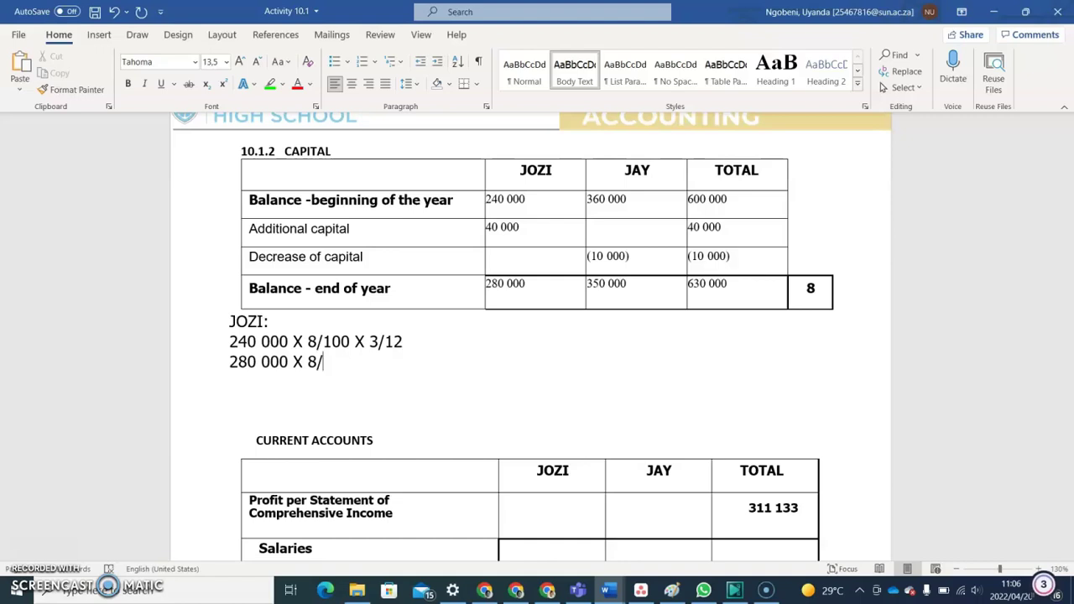
text(/100 X 9/12)
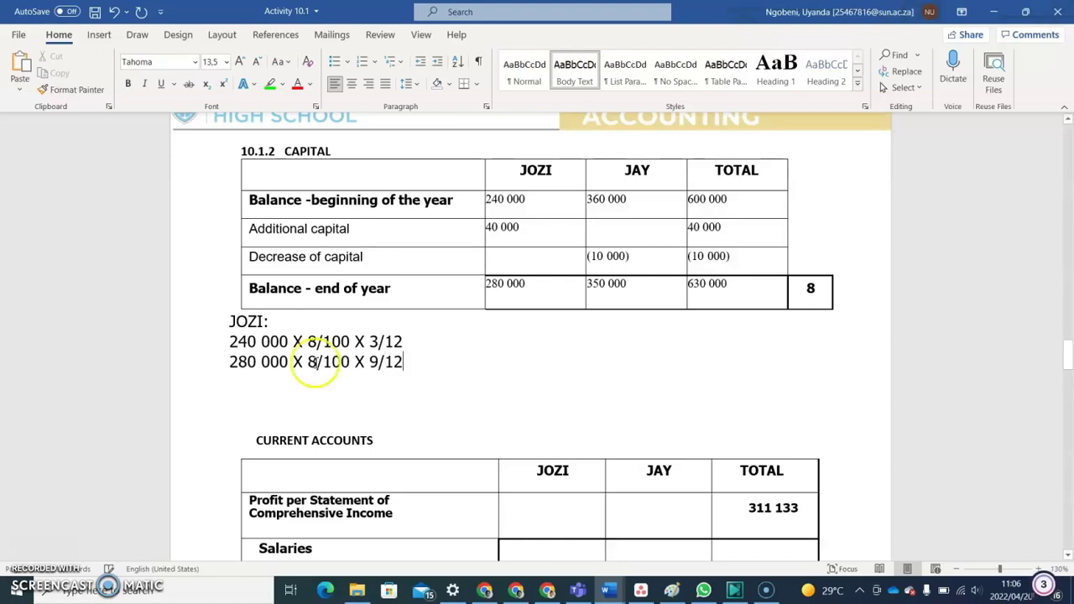
click(425, 343)
text(=)
click(412, 362)
text(=)
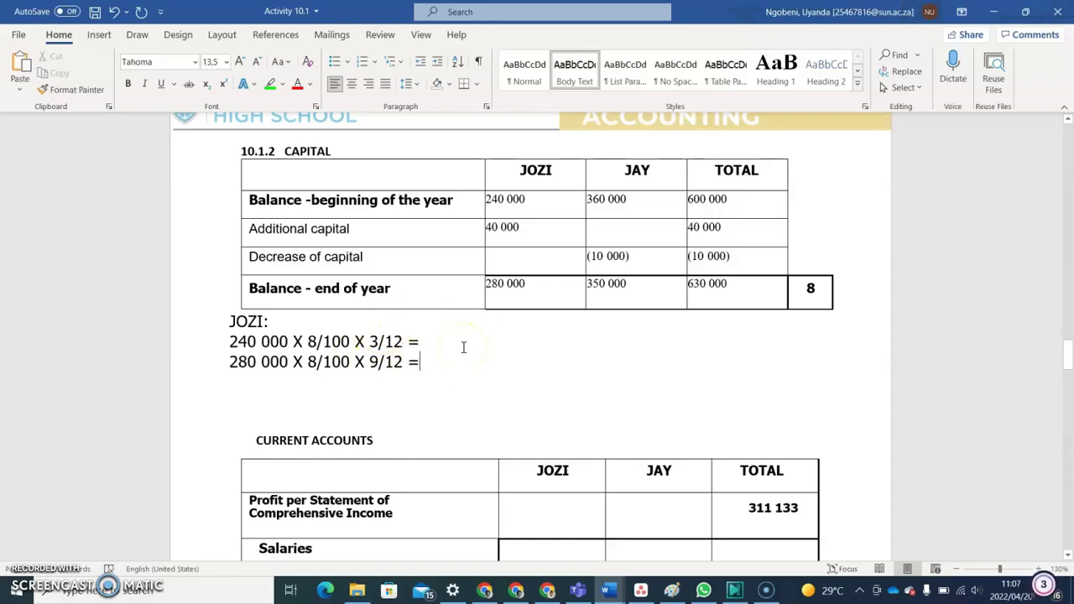
Step: Enter the results 4 800 and 16 800 after Jozi's two calculations
click(426, 341)
click(436, 341)
click(436, 341)
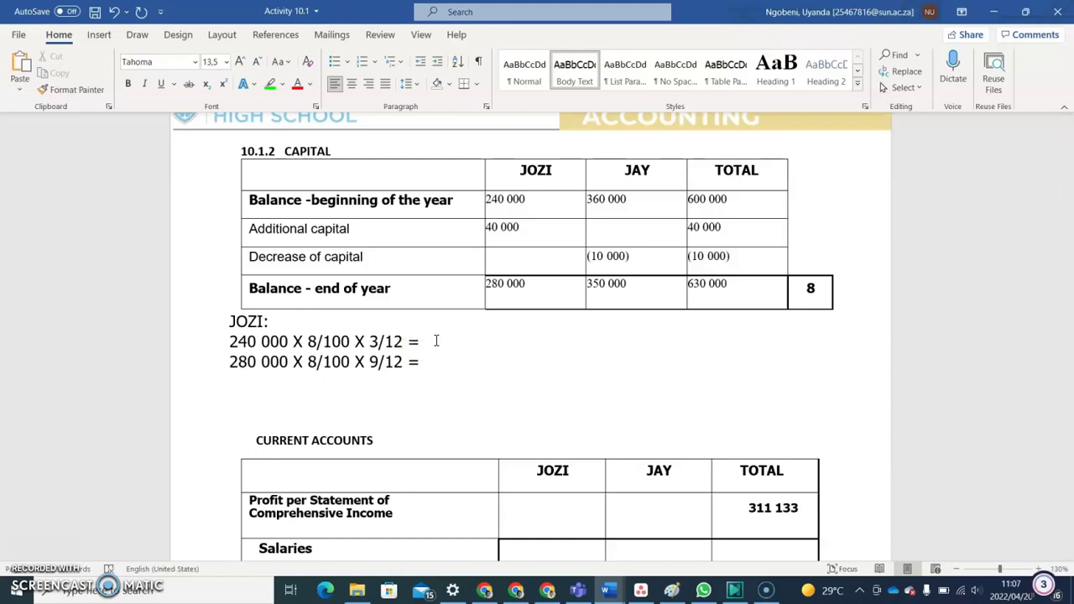
text(4 800)
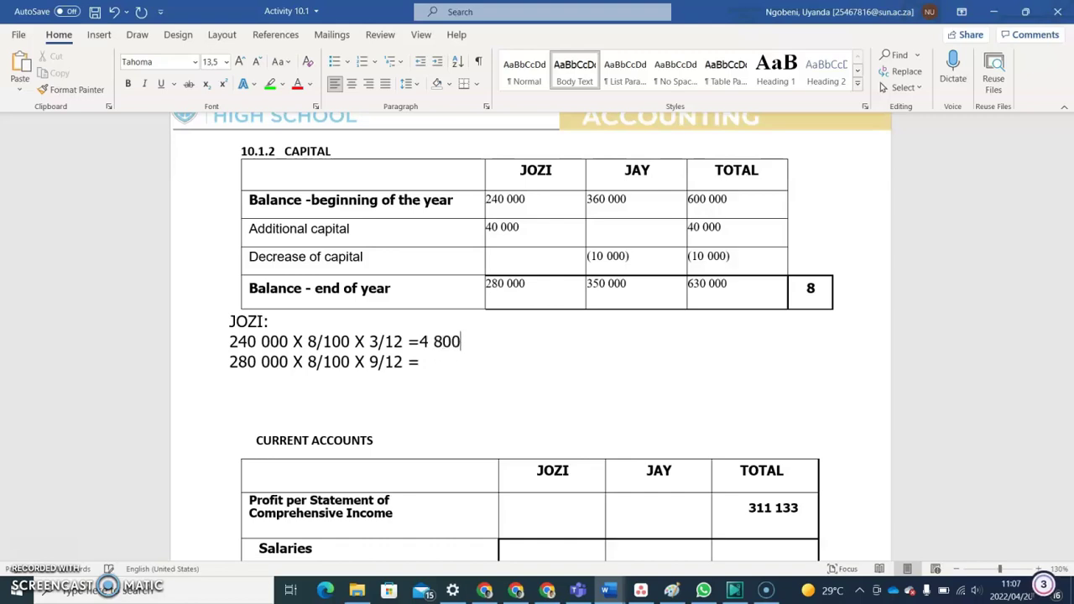
click(444, 361)
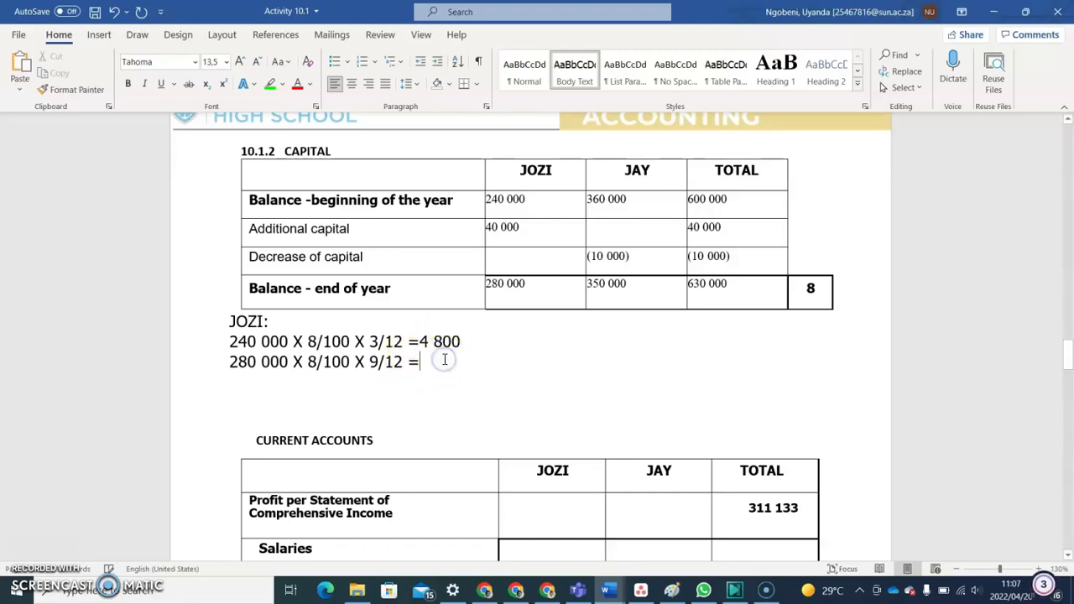
text(16 800)
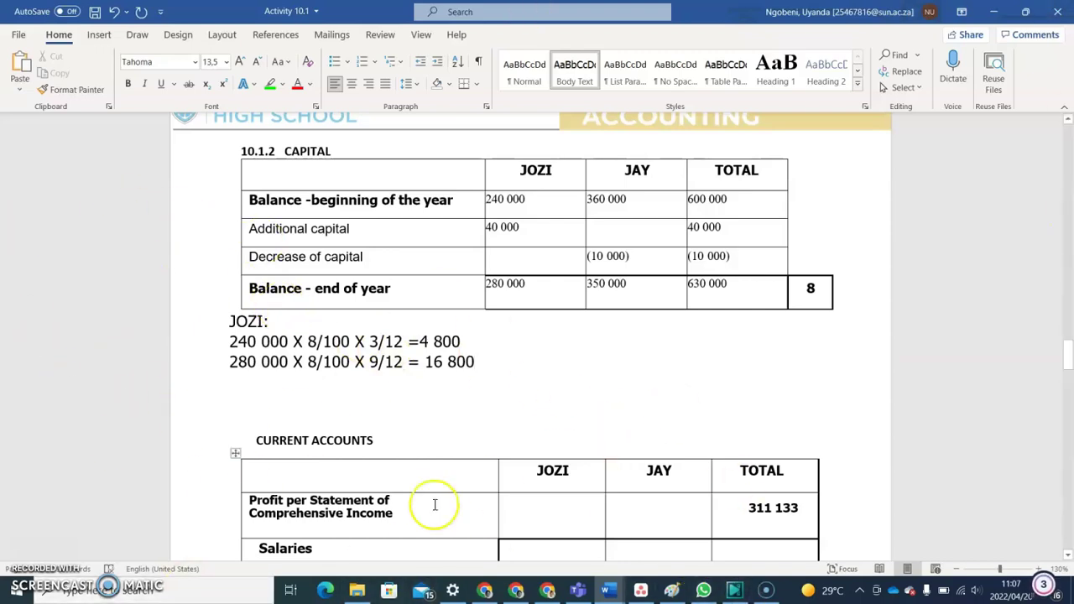
click(426, 363)
key(BackSpace)
Step: Add Jozi's total = 21 600 on a new line aligned under 16 800
click(520, 368)
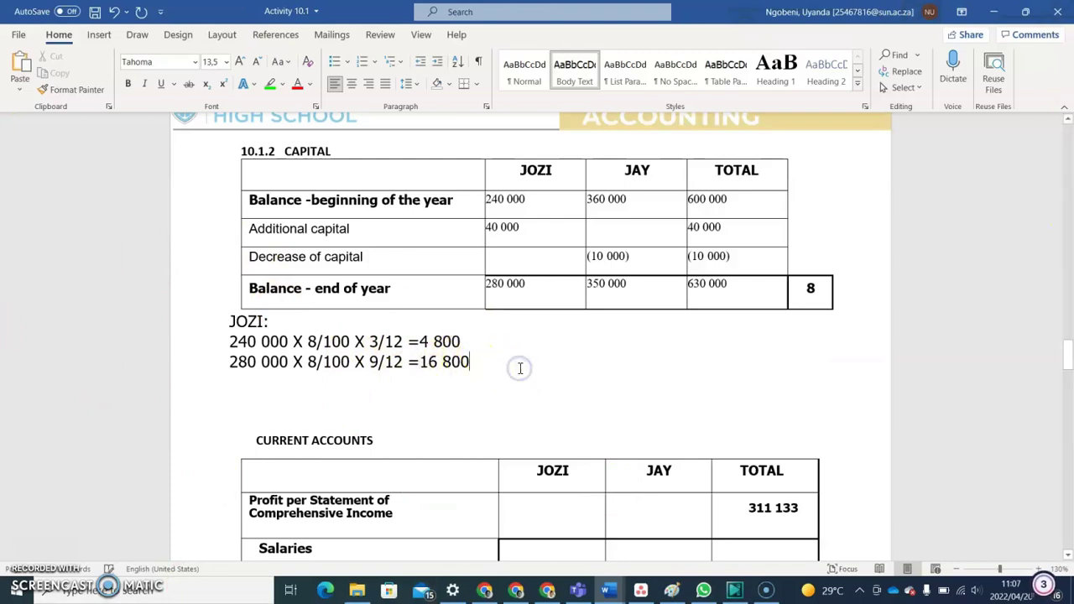
key(Return)
key(Tab)
key(Tab)
key(Tab)
key(Tab)
key(Tab)
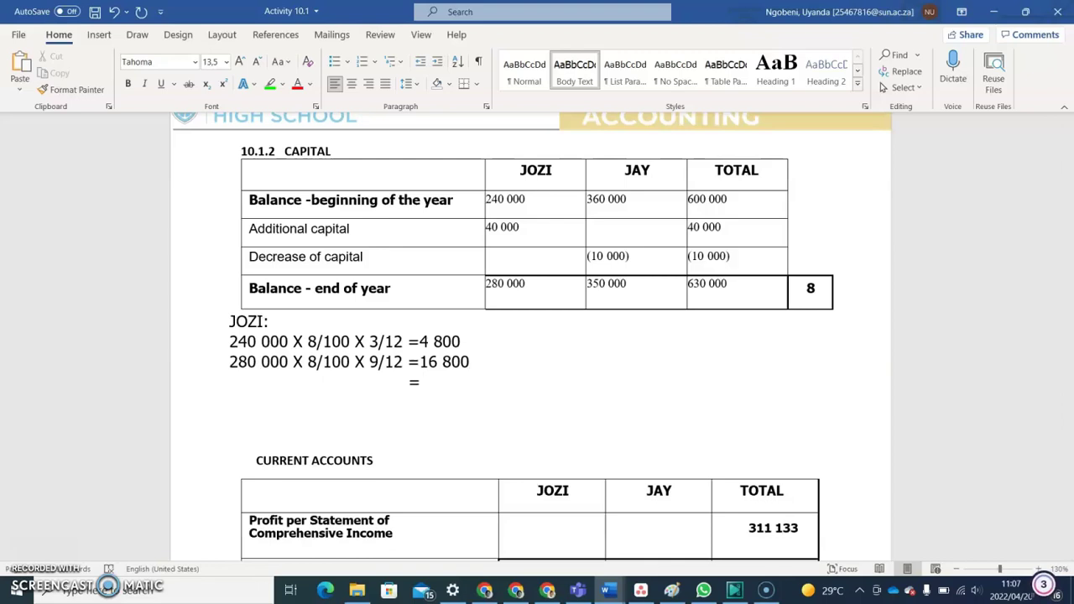
text(= 21 600)
click(409, 382)
key(BackSpace)
click(477, 378)
key(Return)
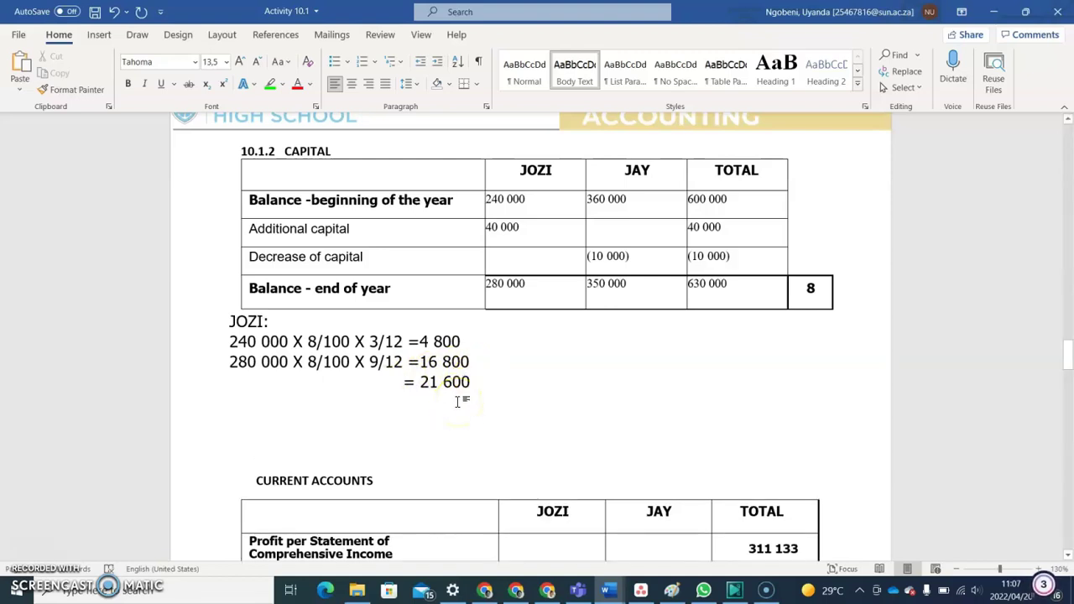
Step: Type the Jay heading with 360 000 x 8/100 x 3/12 = and 350 000 x 8/100 x 9/12 =
text(j)
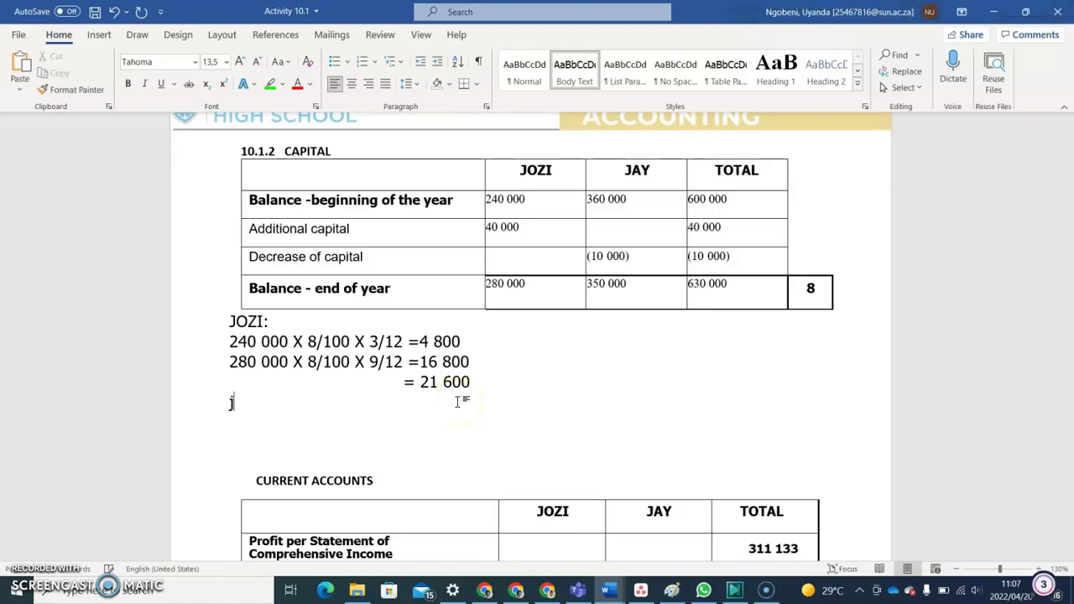
key(BackSpace)
text(Jay)
key(Return)
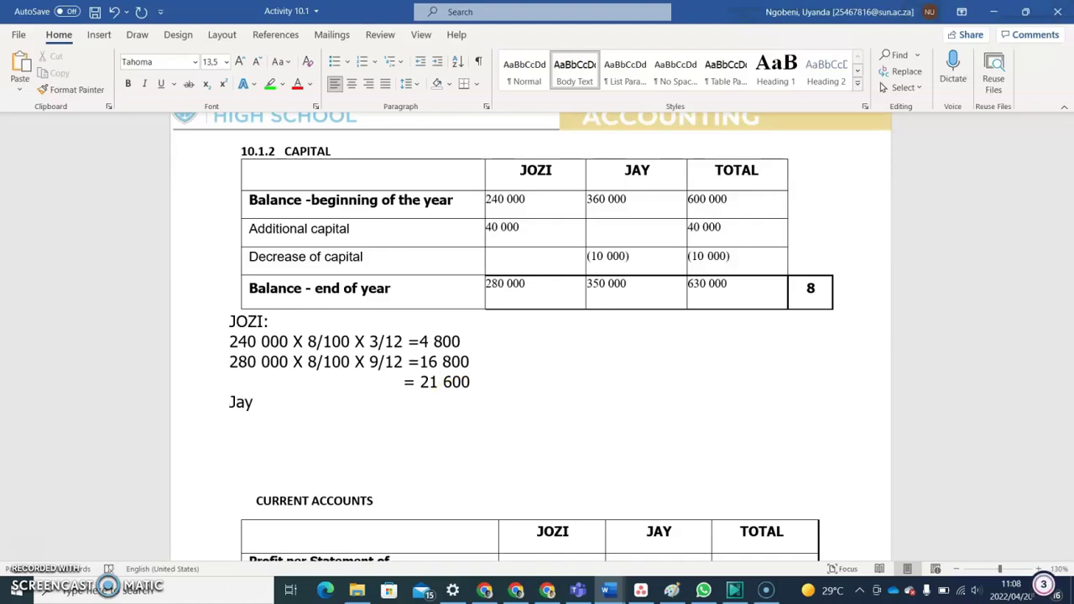
text(360 000)
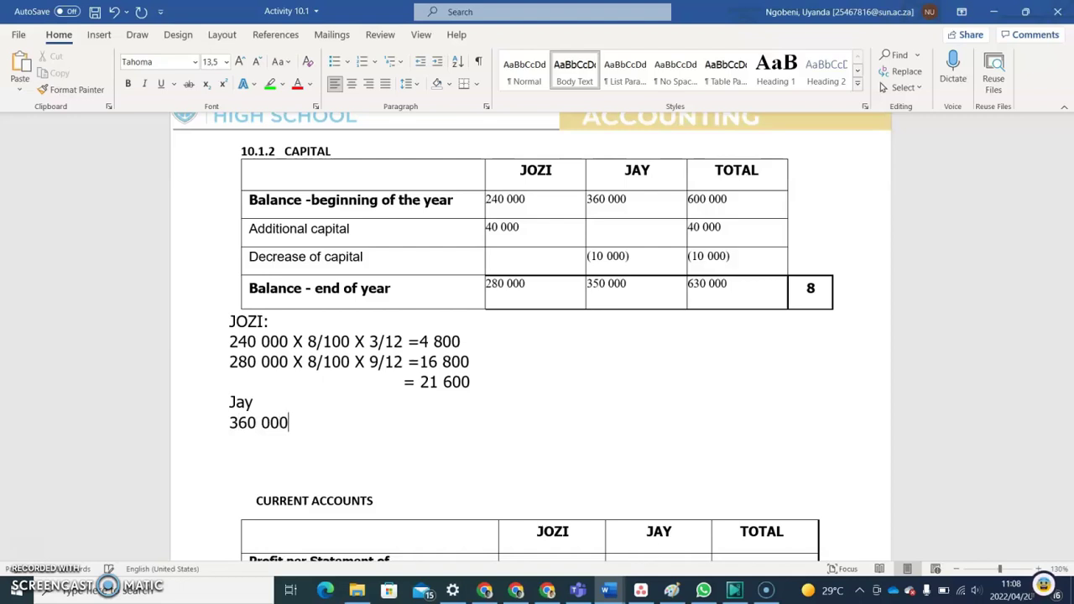
text( x)
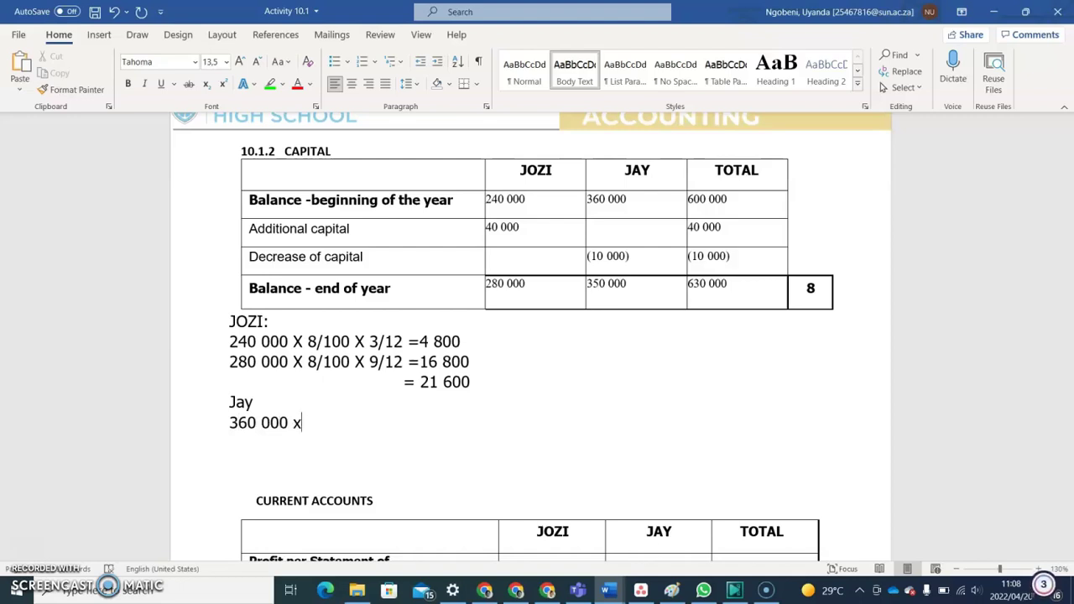
text( 8/100 x 3/1)
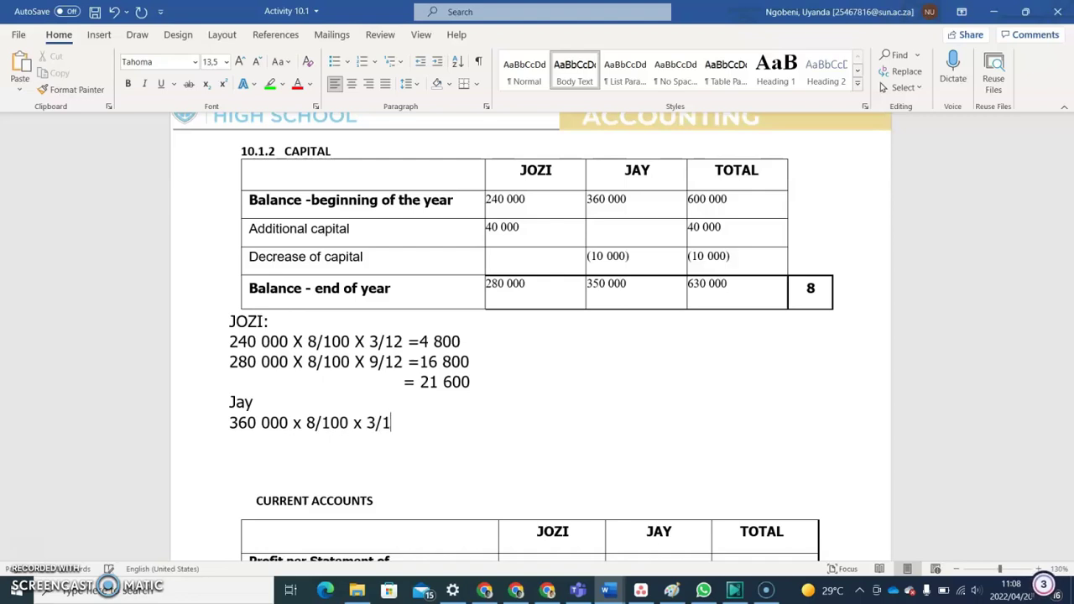
text(2 =)
key(Return)
text(380)
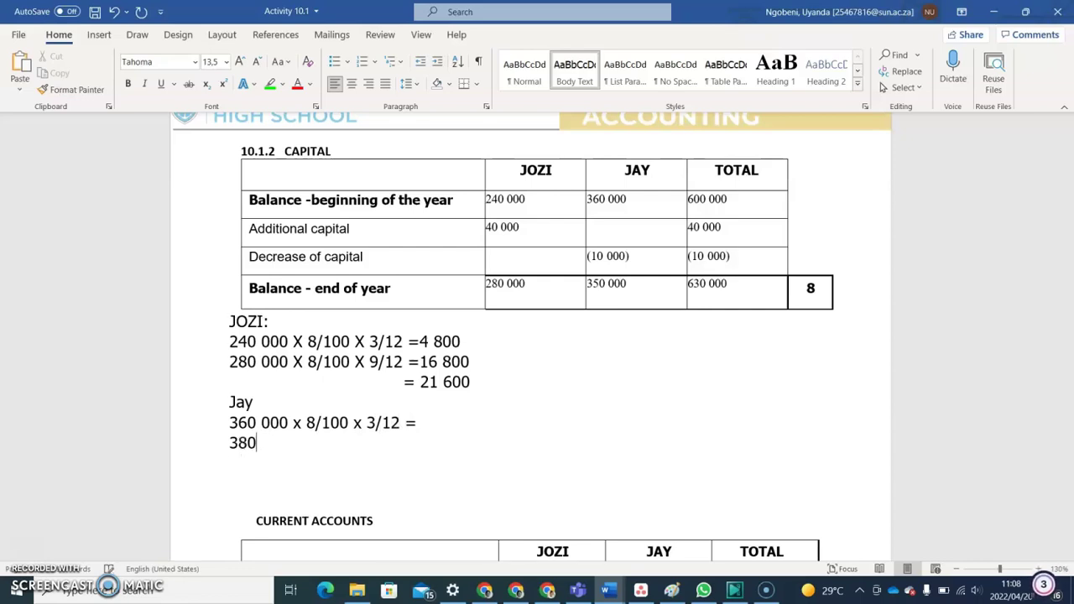
key(BackSpace)
key(BackSpace)
text(50 000 x 8)
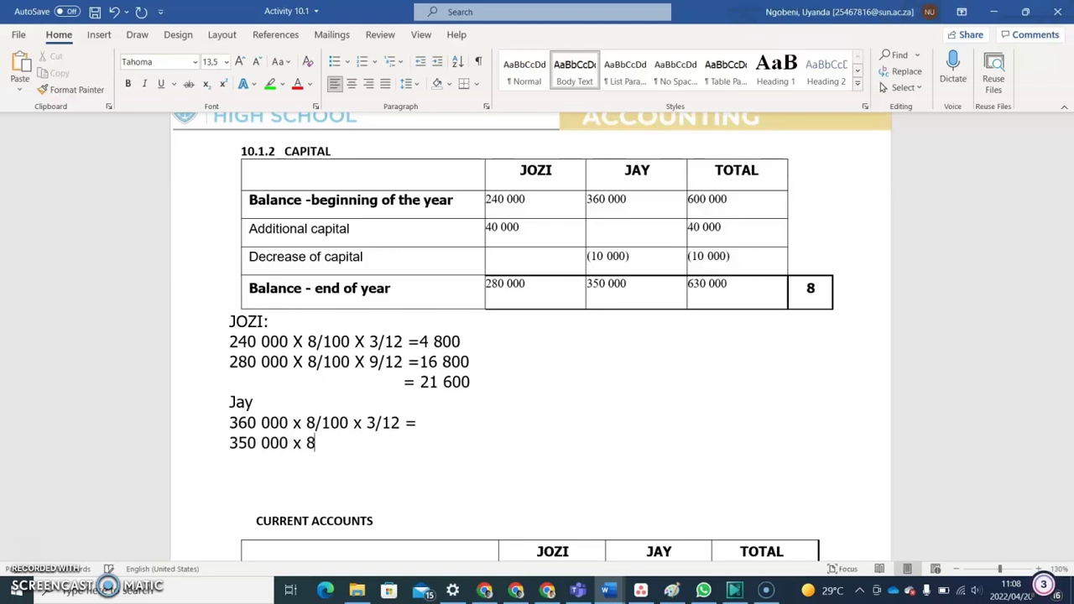
text(/100 x 9/)
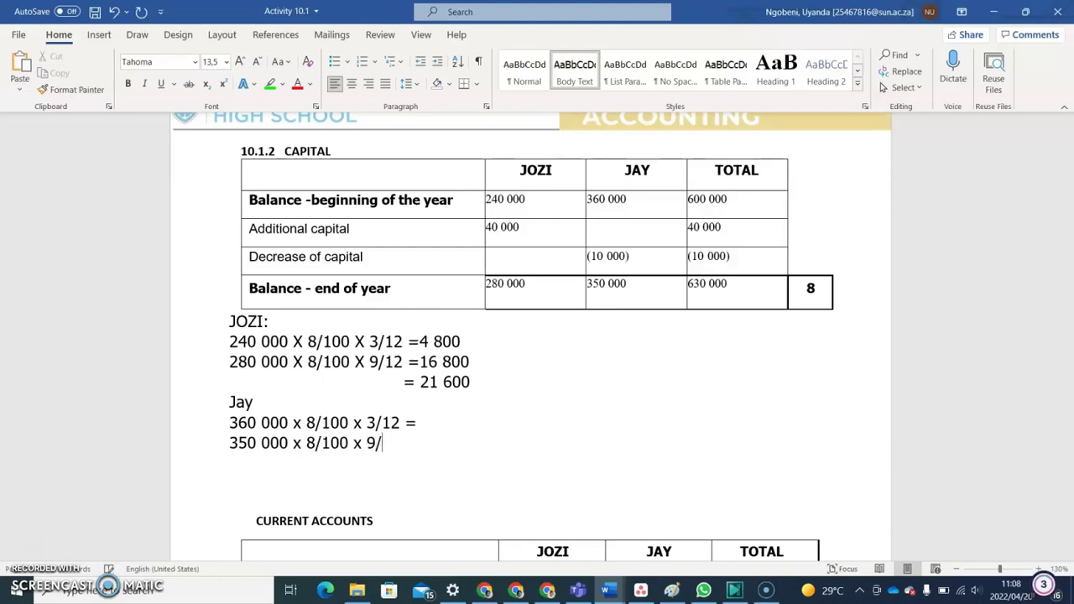
text(12 =)
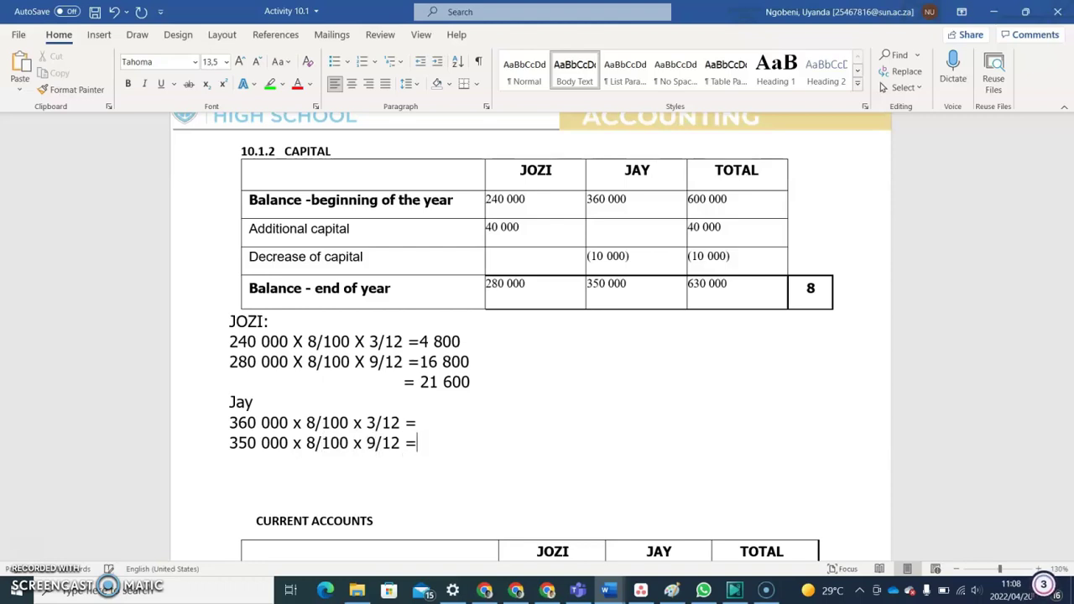
Step: Enter Jay's results 7 200 and 21 000 and the aligned total = 28 200
click(430, 417)
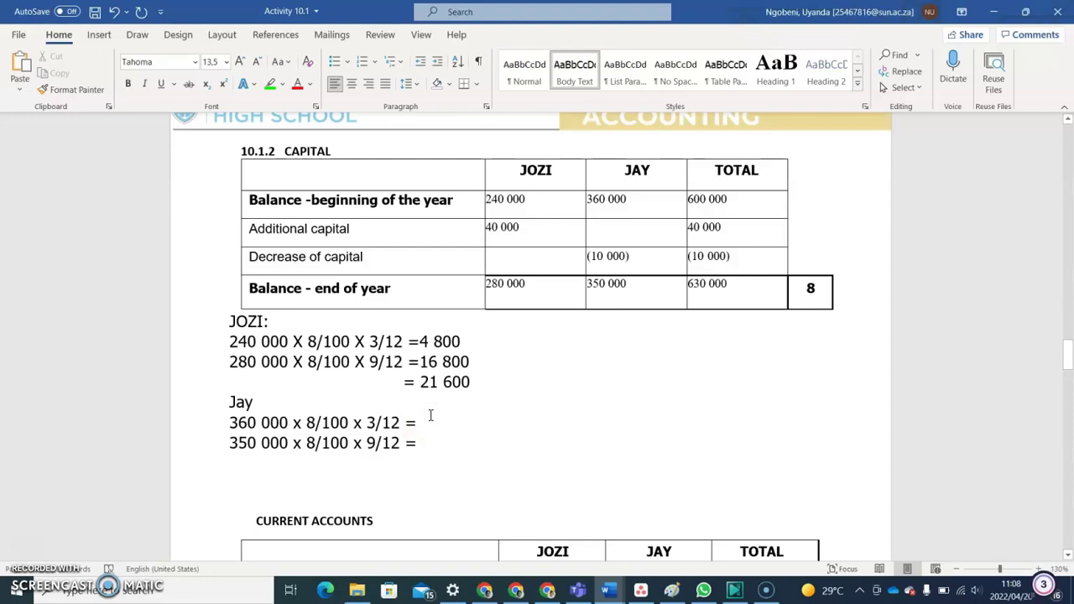
text(7 200)
click(435, 417)
click(439, 444)
text(2)
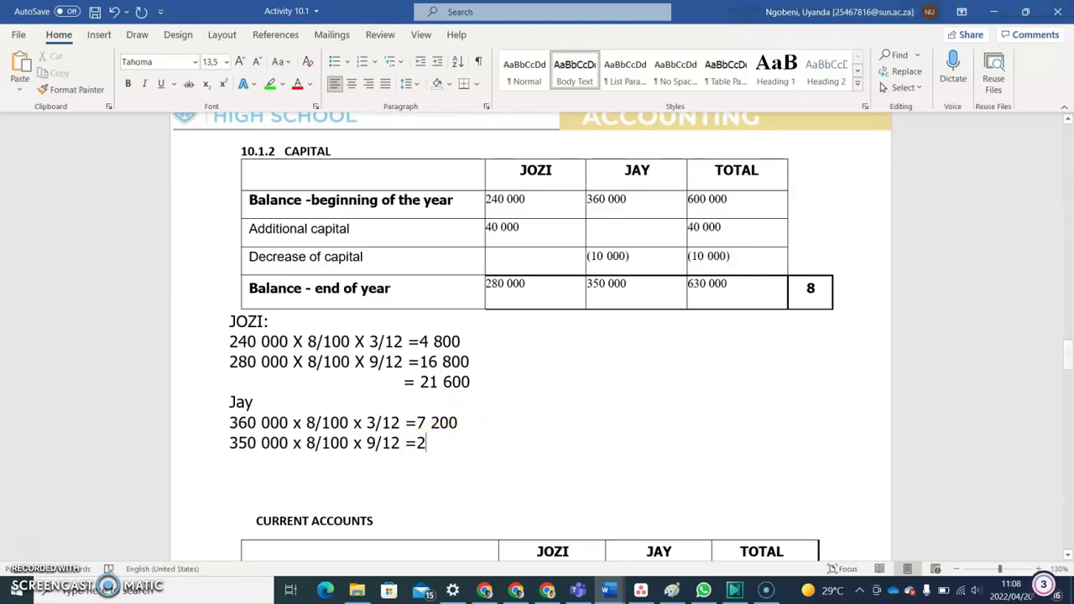
text(1 00)
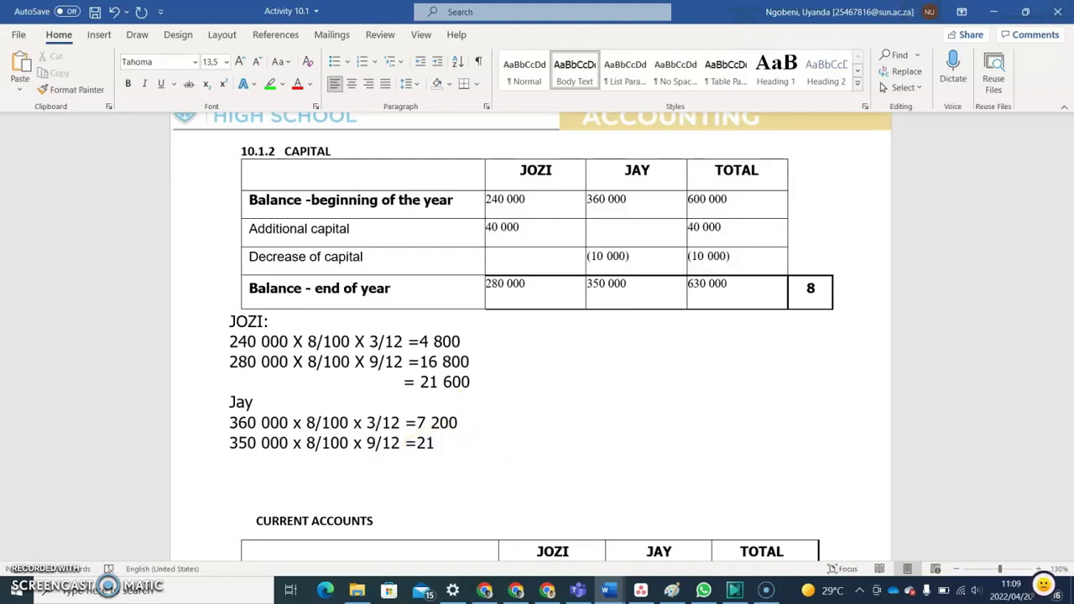
text(0)
key(Return)
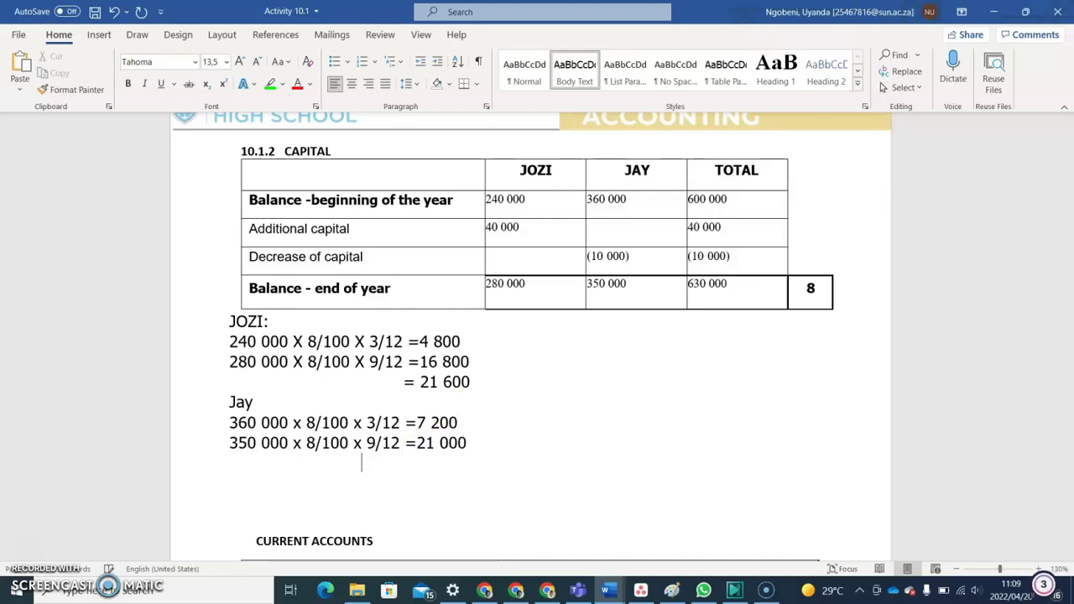
key(BackSpace)
key(BackSpace)
key(BackSpace)
key(BackSpace)
key(BackSpace)
text(= 28 200)
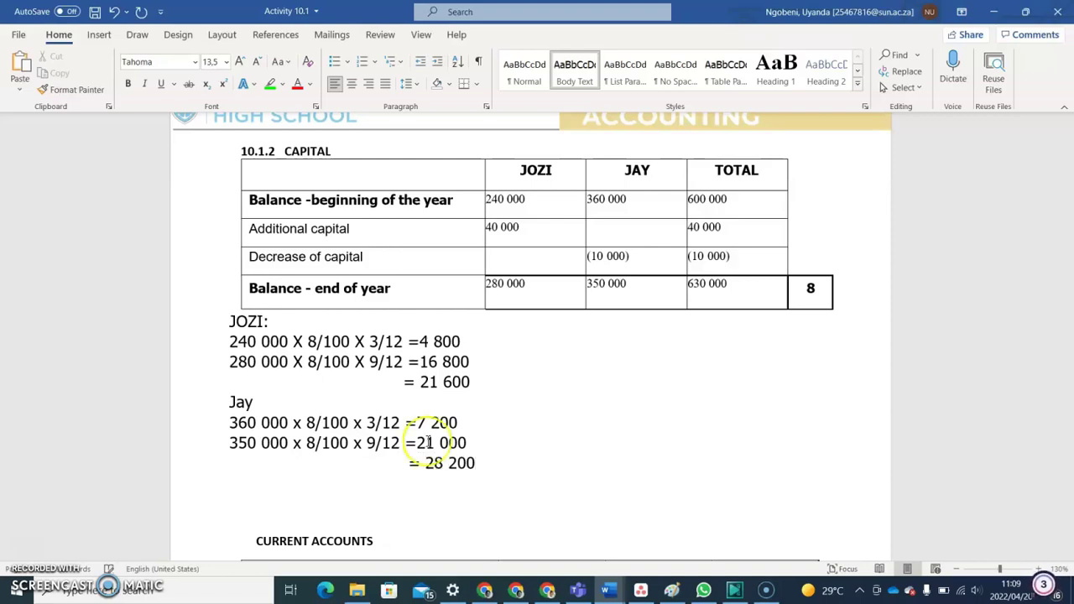
click(412, 464)
key(Delete)
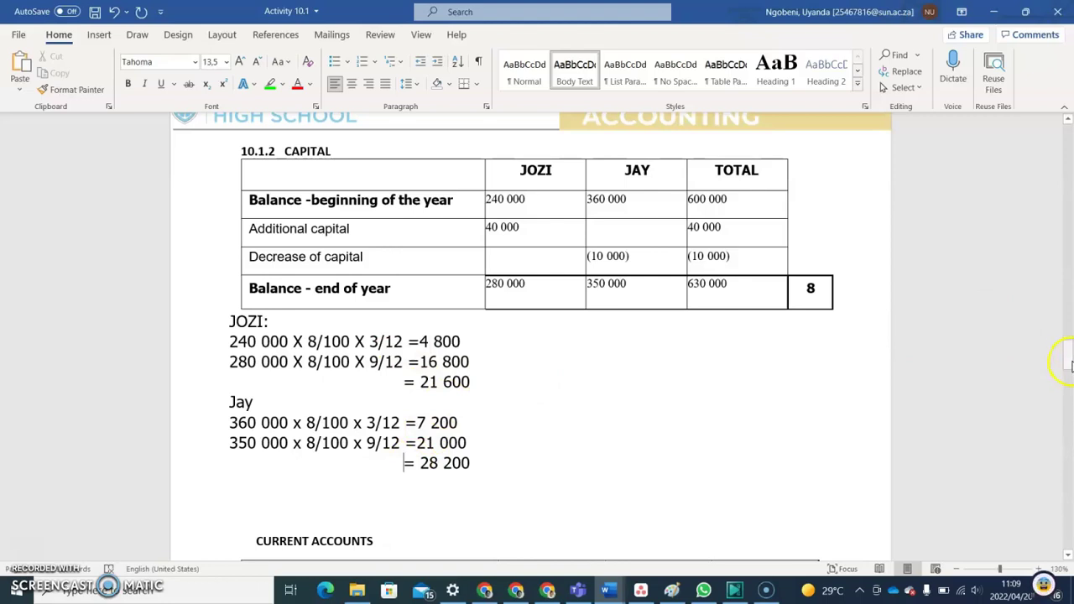
drag(1066, 361, 1069, 380)
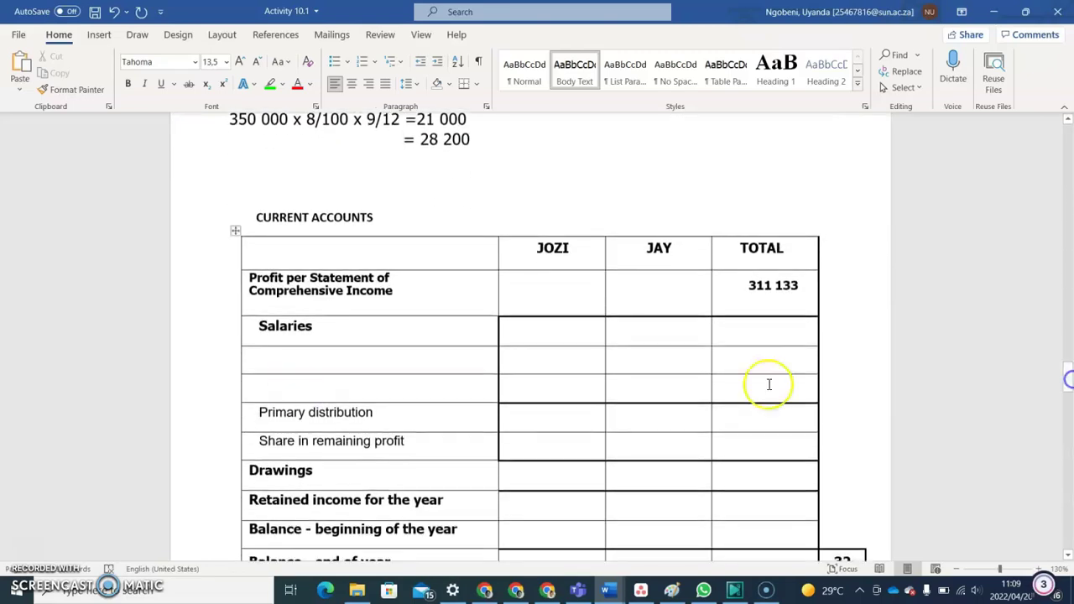
Step: Label the blank Current Accounts row 'Interest on Capital' with JOZI 21 600, JAY 28 200, TOTAL 49 800
click(269, 395)
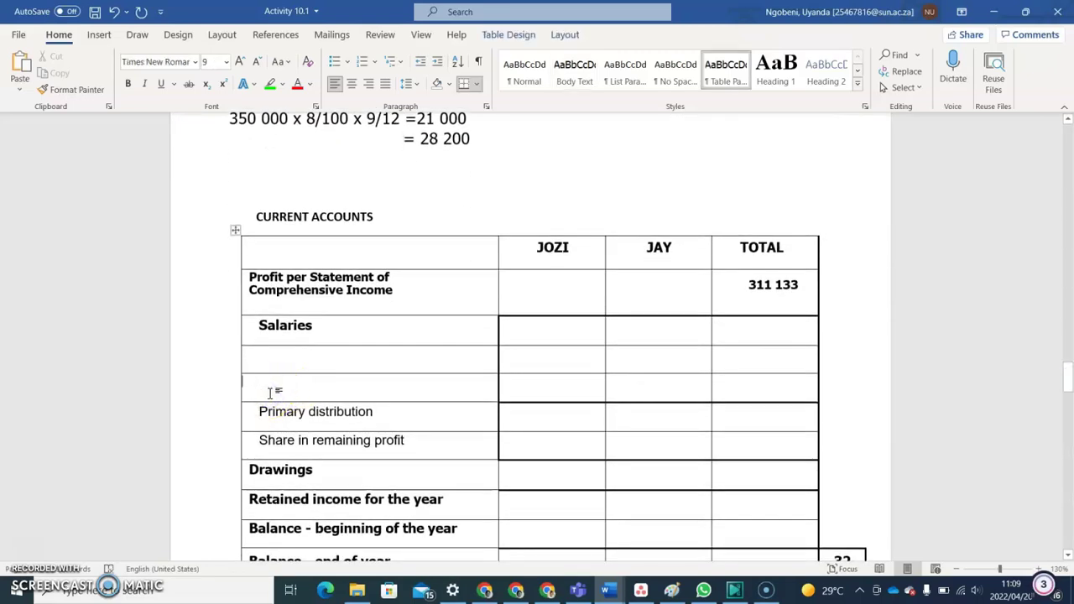
text(In)
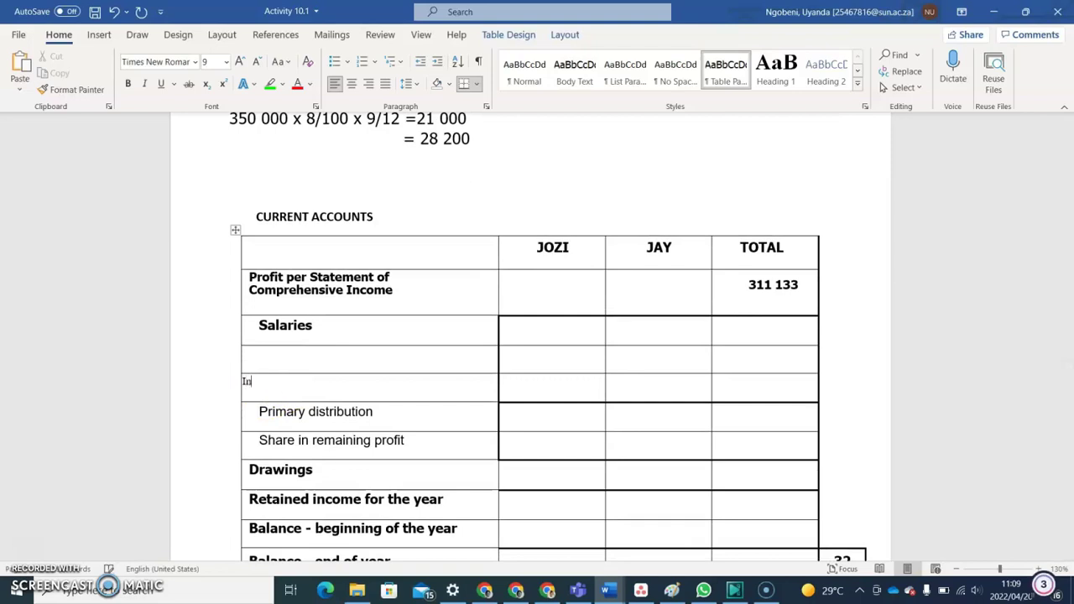
text(terest on Capital)
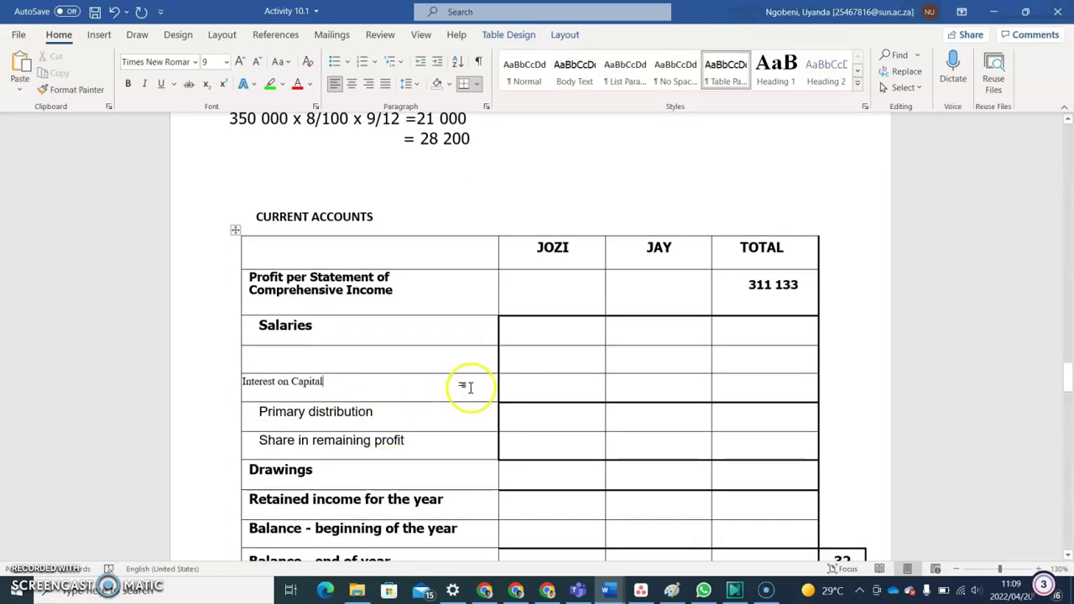
click(515, 385)
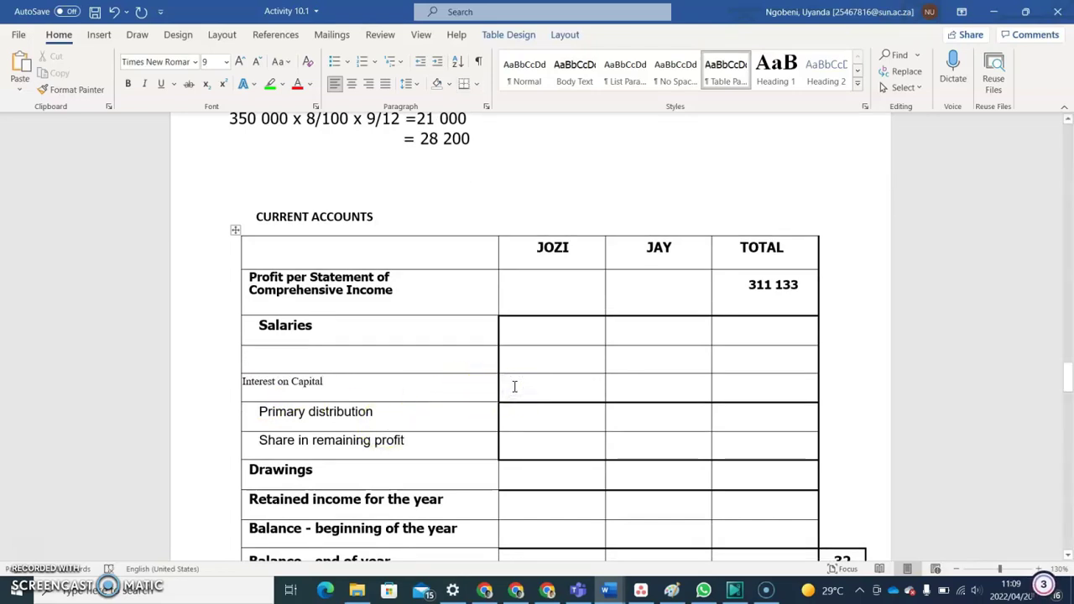
mouse_move(1067, 376)
mouse_down()
mouse_move(1062, 359)
mouse_move(1062, 376)
mouse_up()
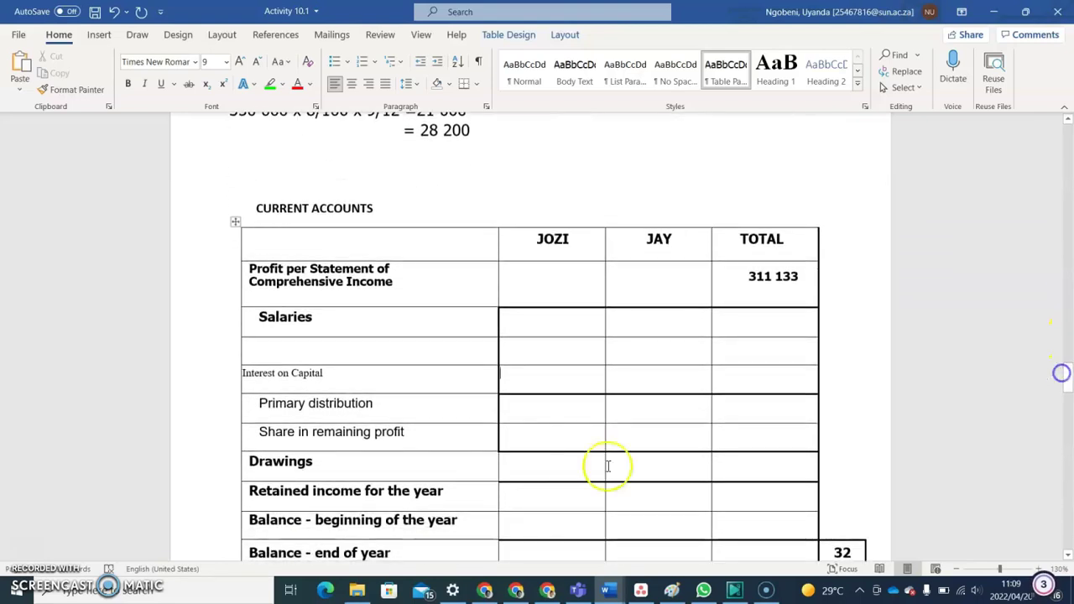
text(21 600)
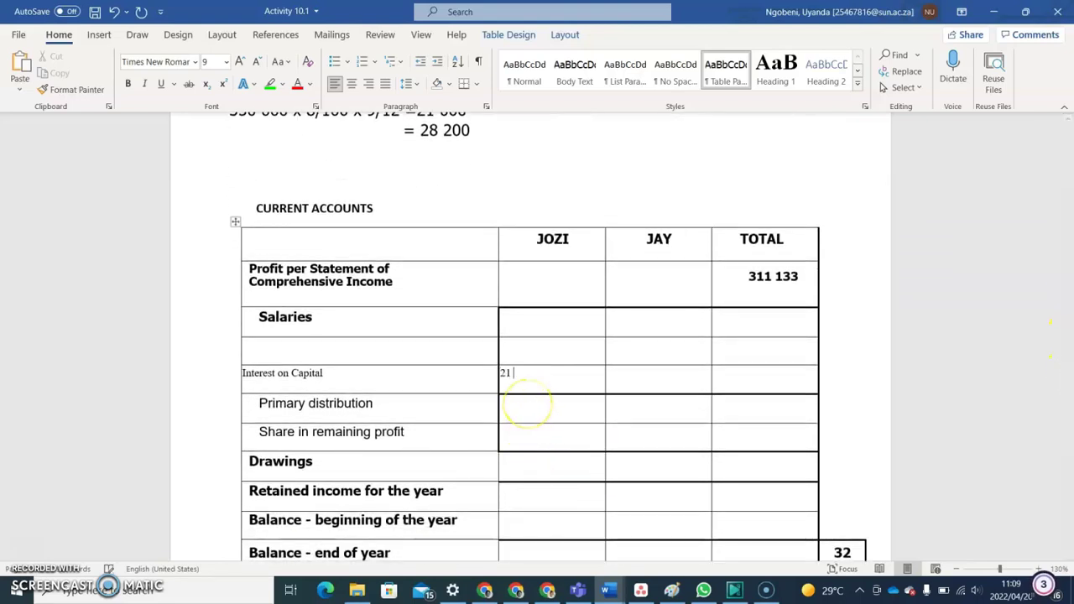
click(614, 377)
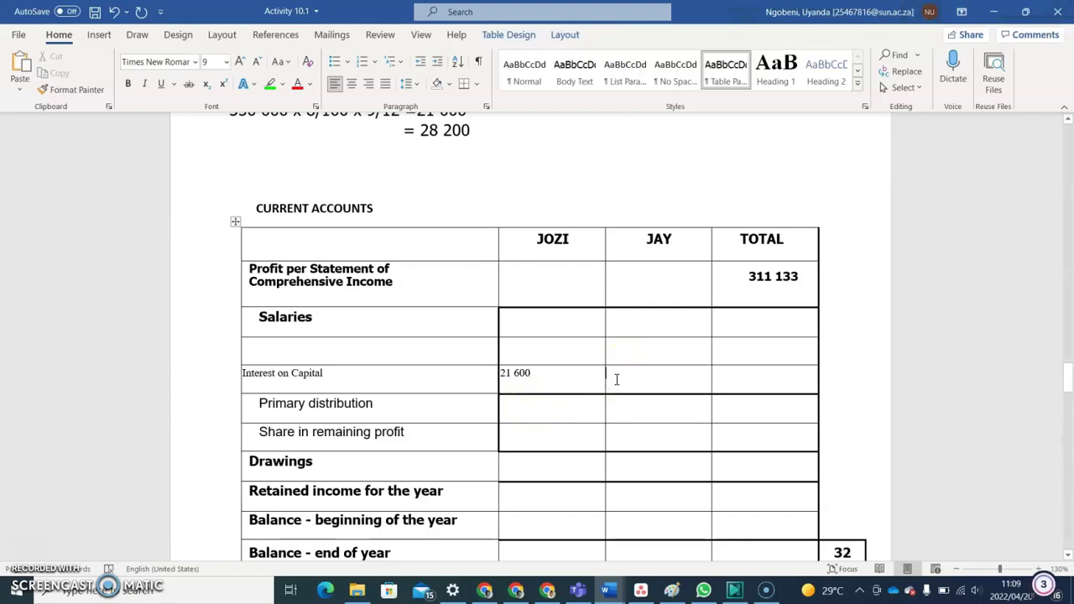
text(28 )
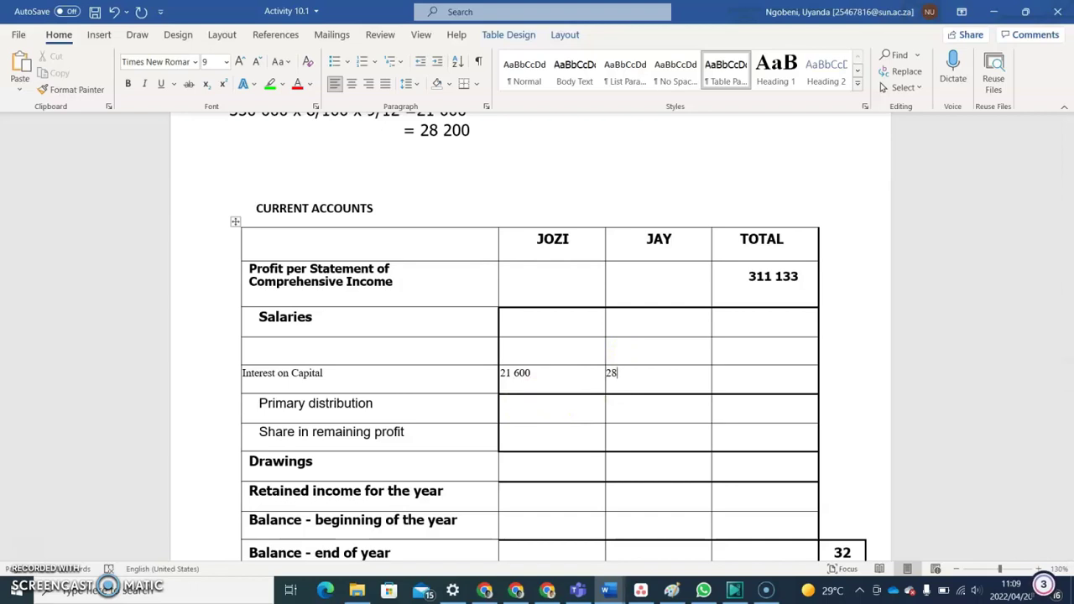
text(200)
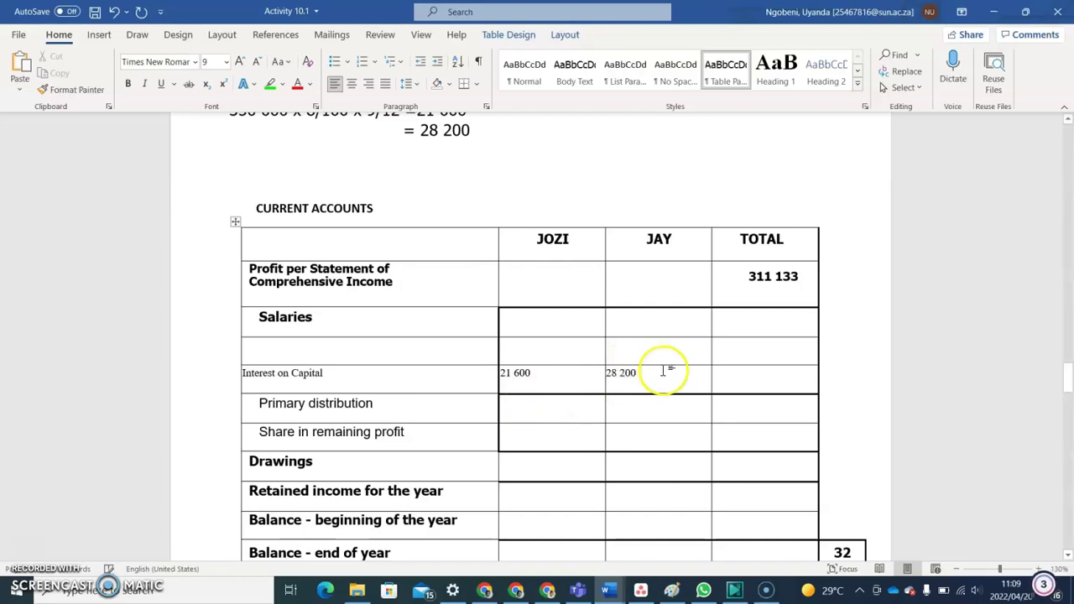
click(735, 382)
click(529, 367)
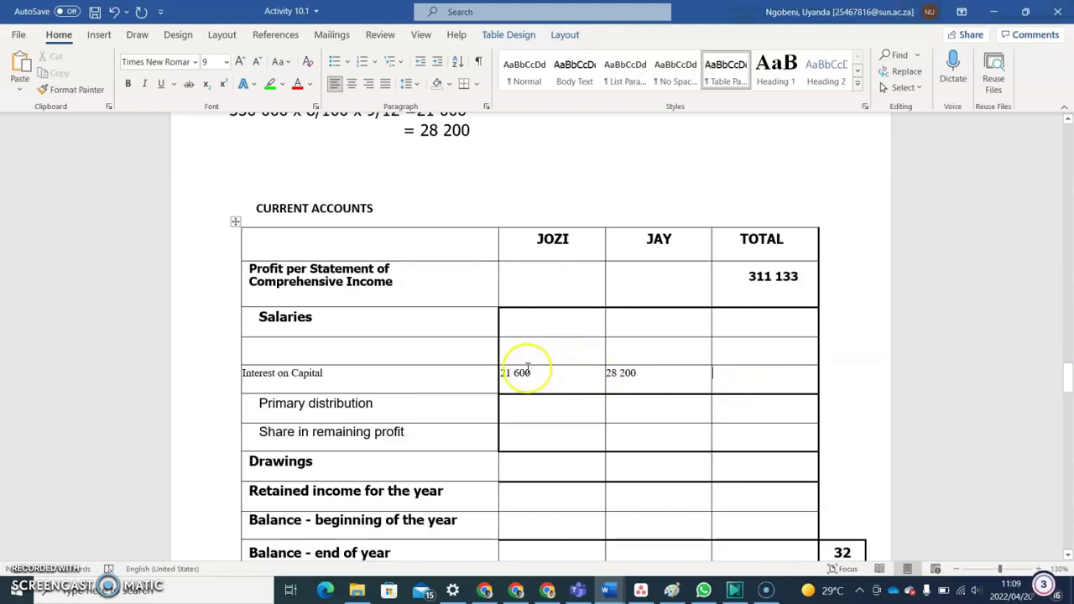
click(742, 372)
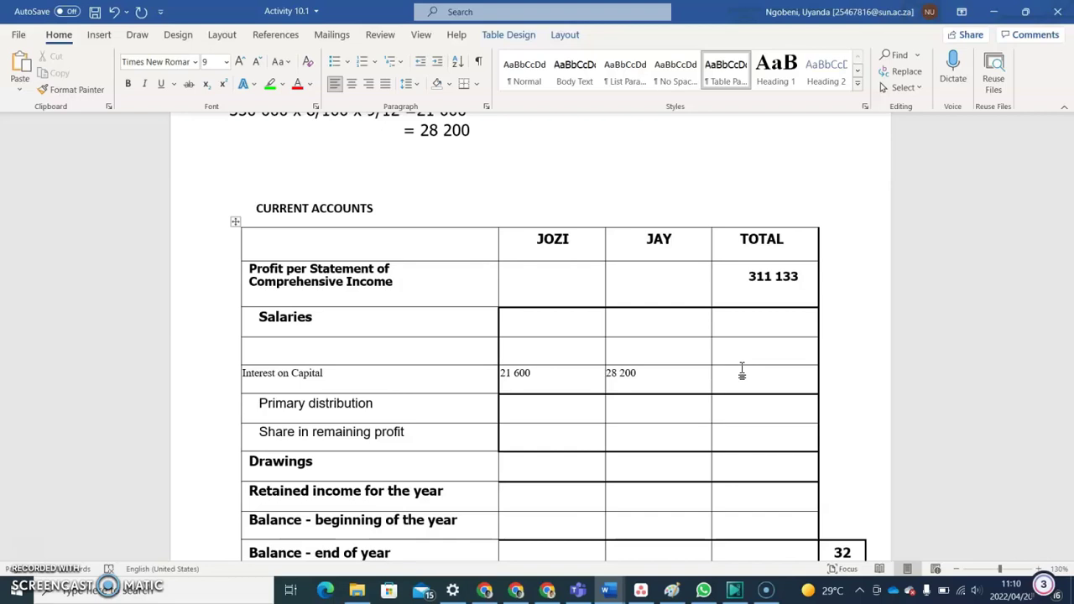
text(49 800)
drag(1067, 379, 1068, 344)
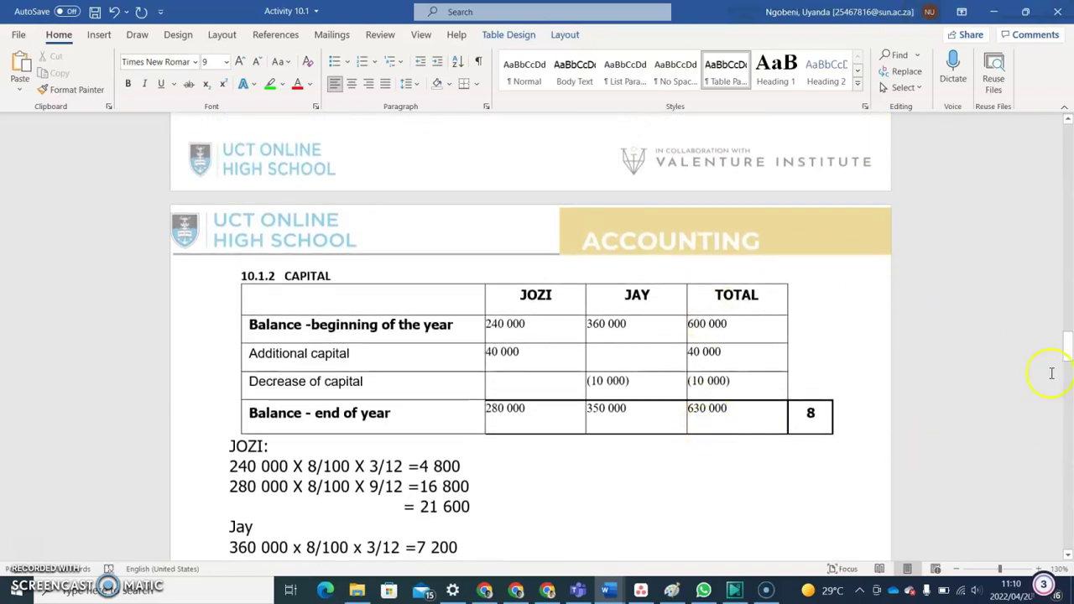
drag(1070, 355, 1070, 382)
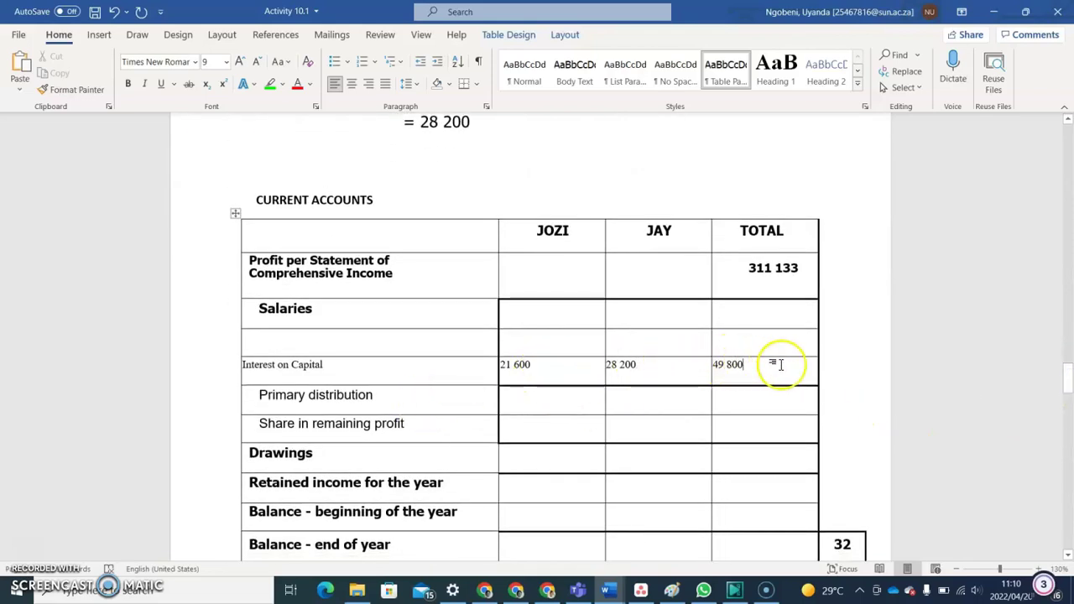
drag(1070, 382, 1070, 356)
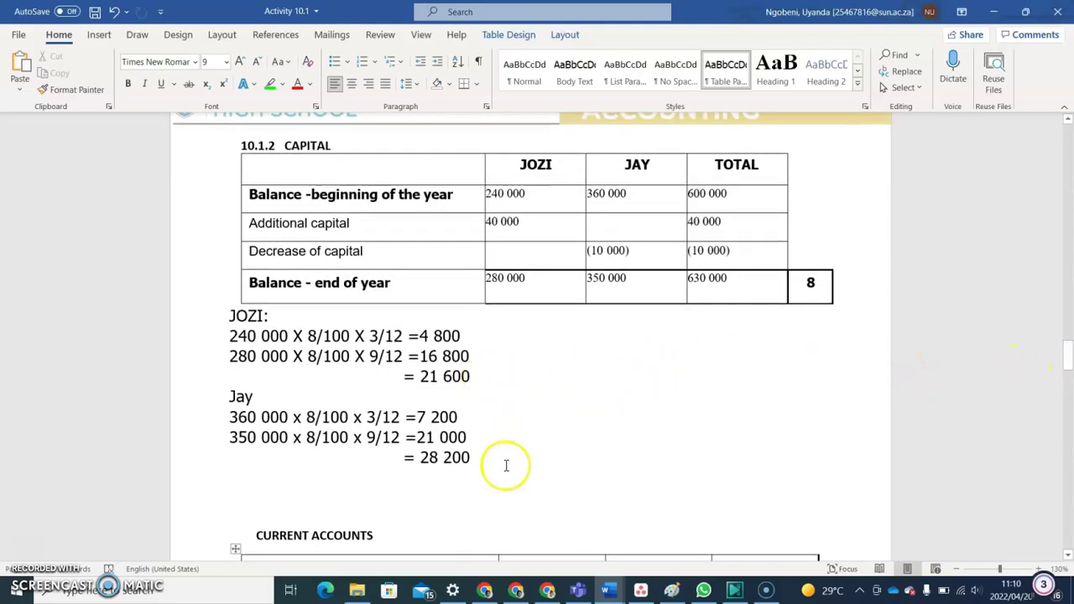